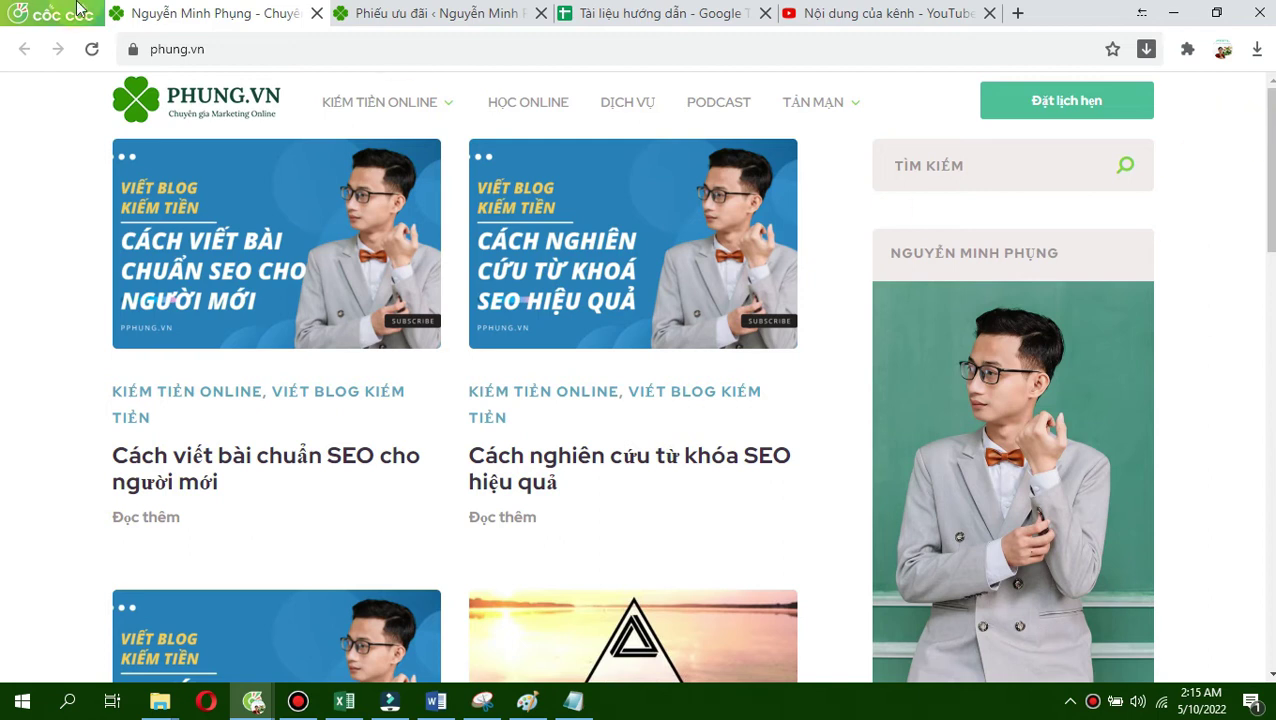
Step: Switch to the store's coupon administration, start a new coupon and enter map30% as its code
click(427, 13)
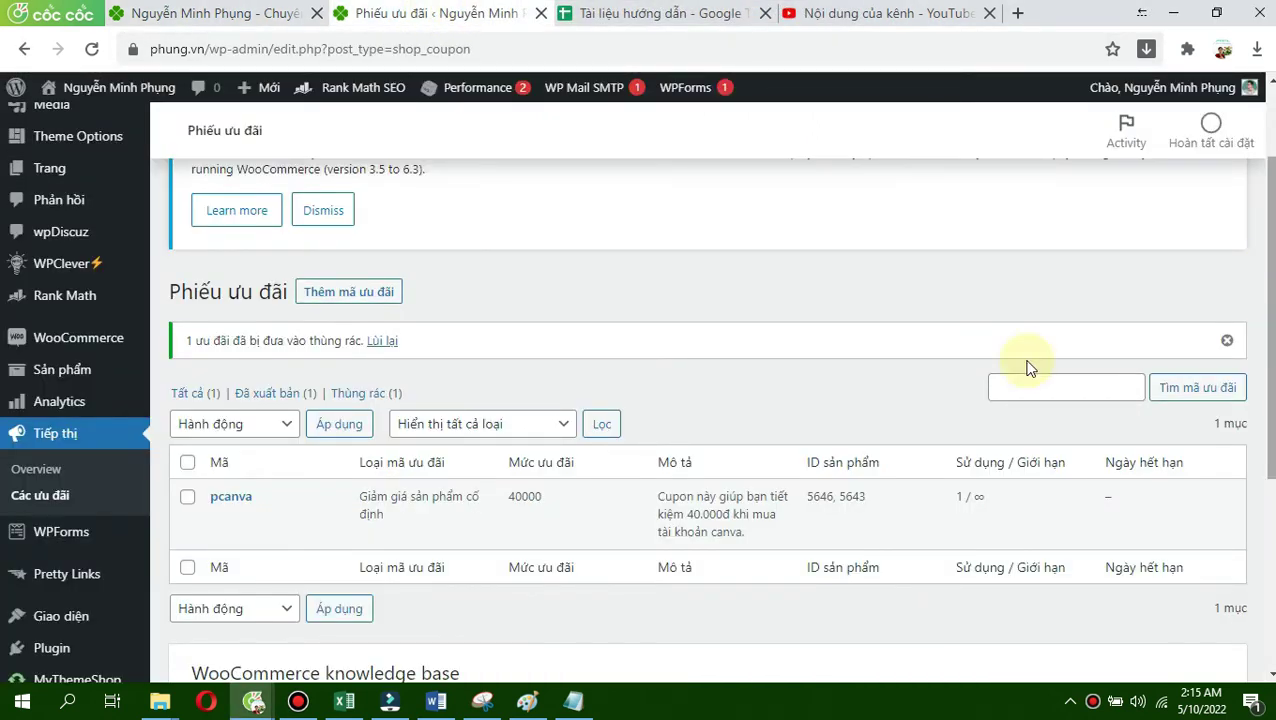
mouse_move(95, 343)
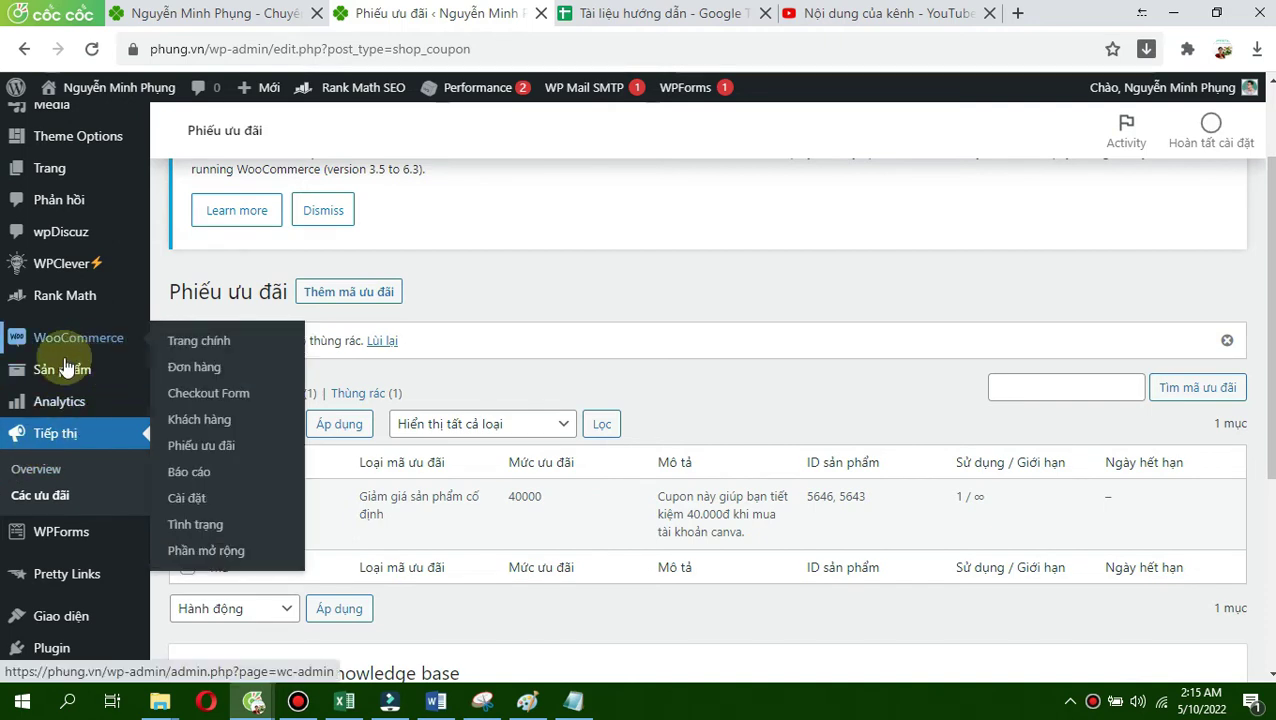
mouse_move(70, 367)
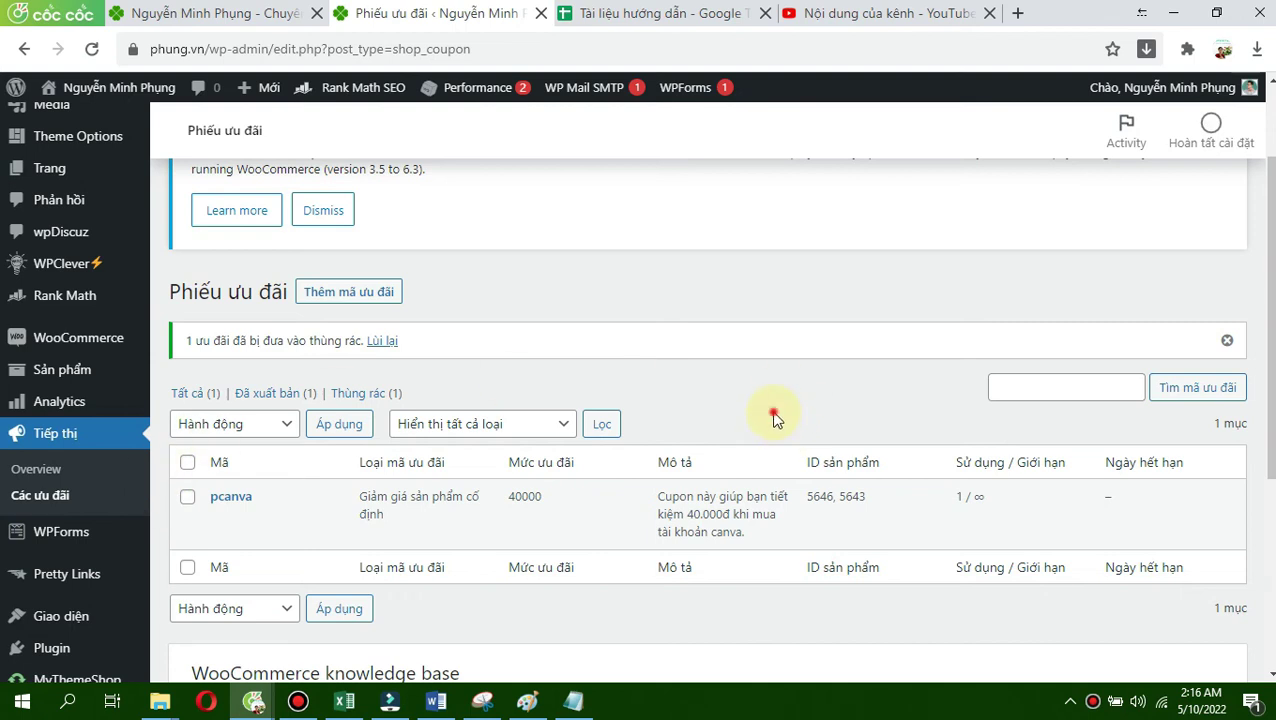
click(340, 298)
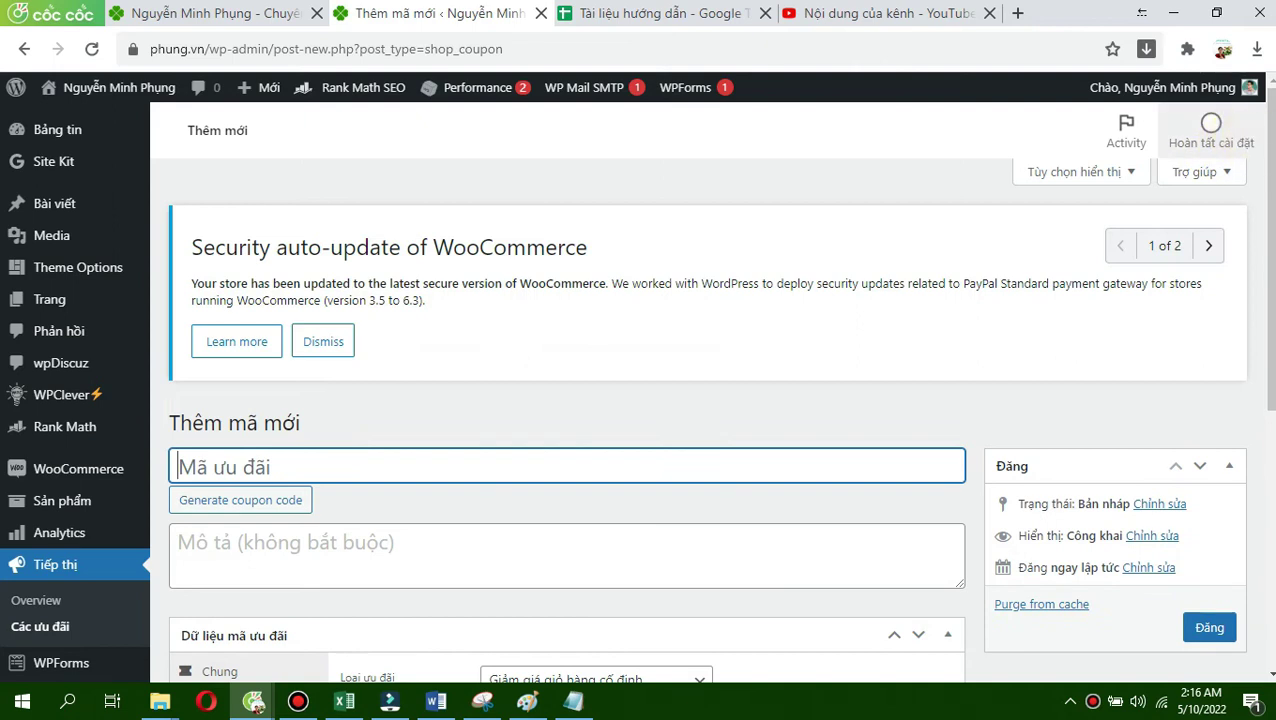
scroll(1196, 171, down, 2)
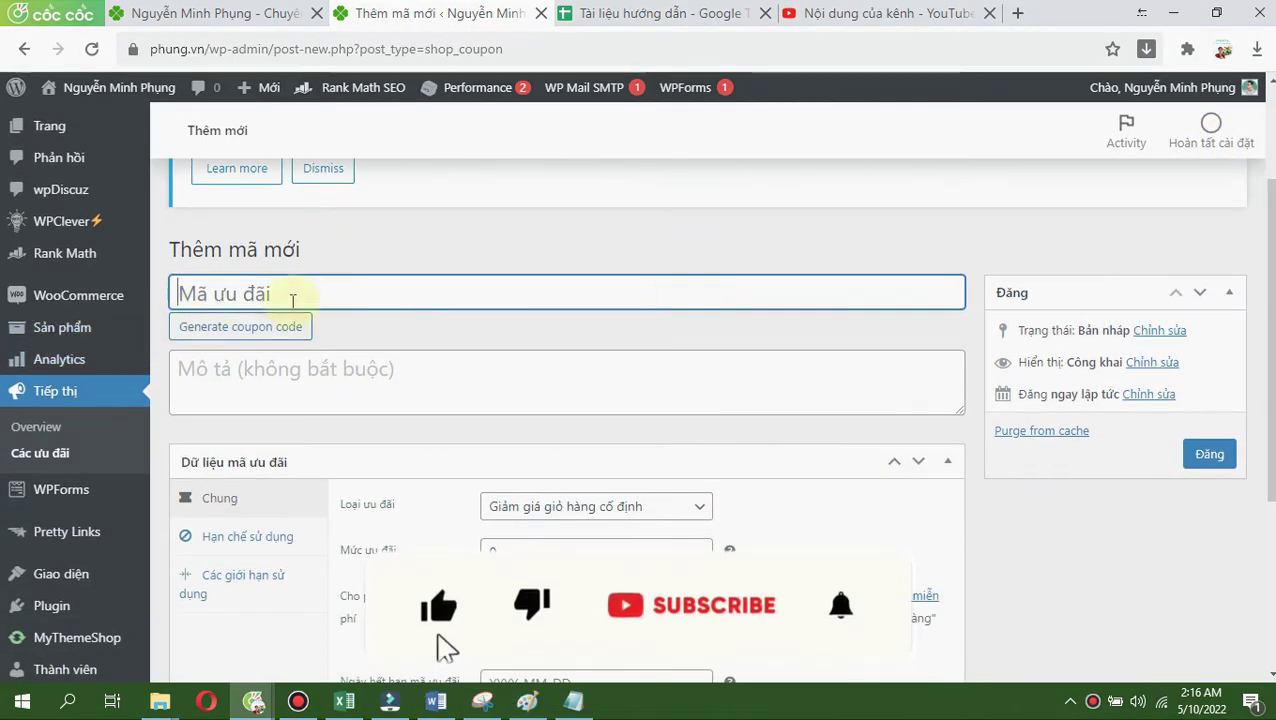
text(map)
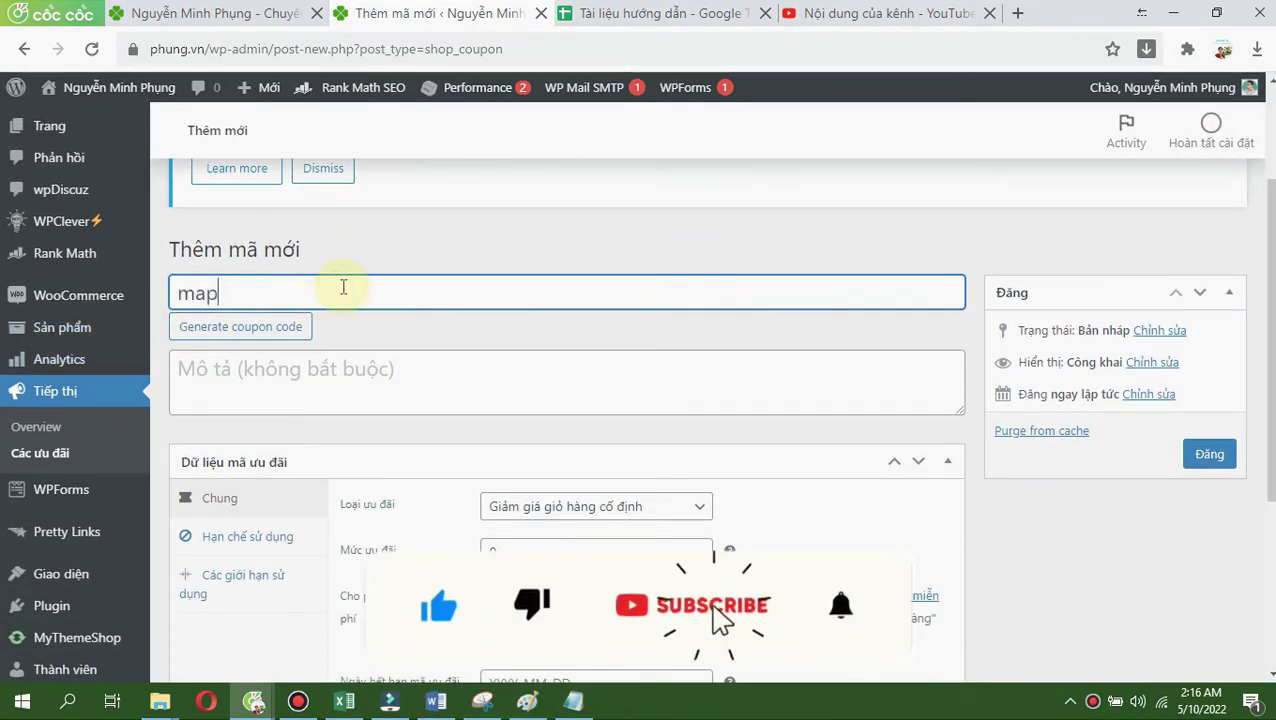
text(30%)
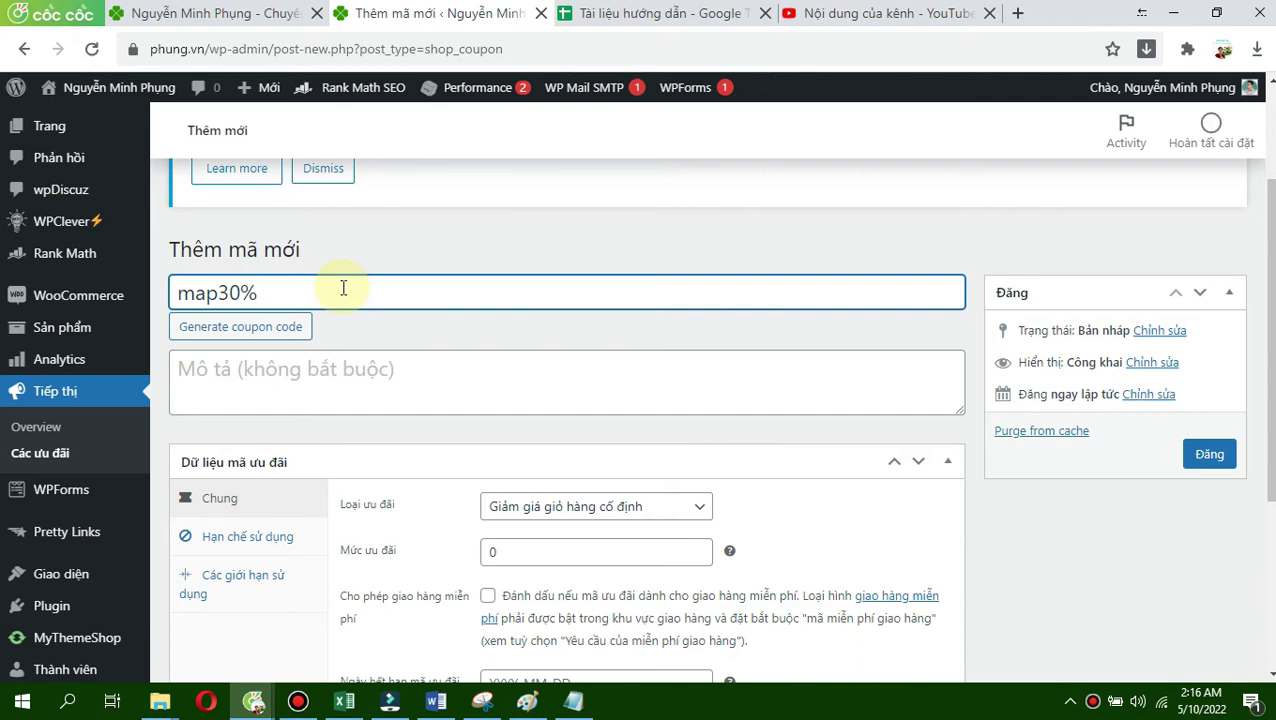
Step: Enter "Áp dụng giảm 30% cho DV GG Map" as the coupon's description
click(354, 367)
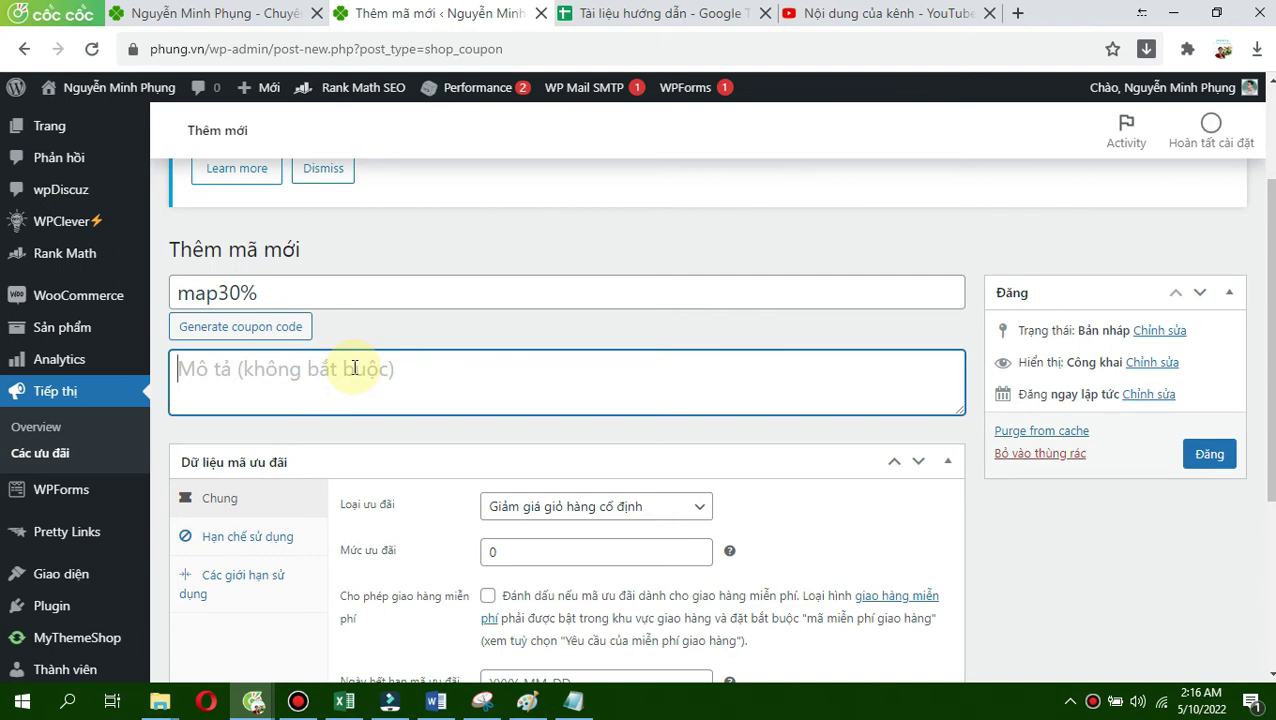
text(Áp d)
text(ụng giảm 30)
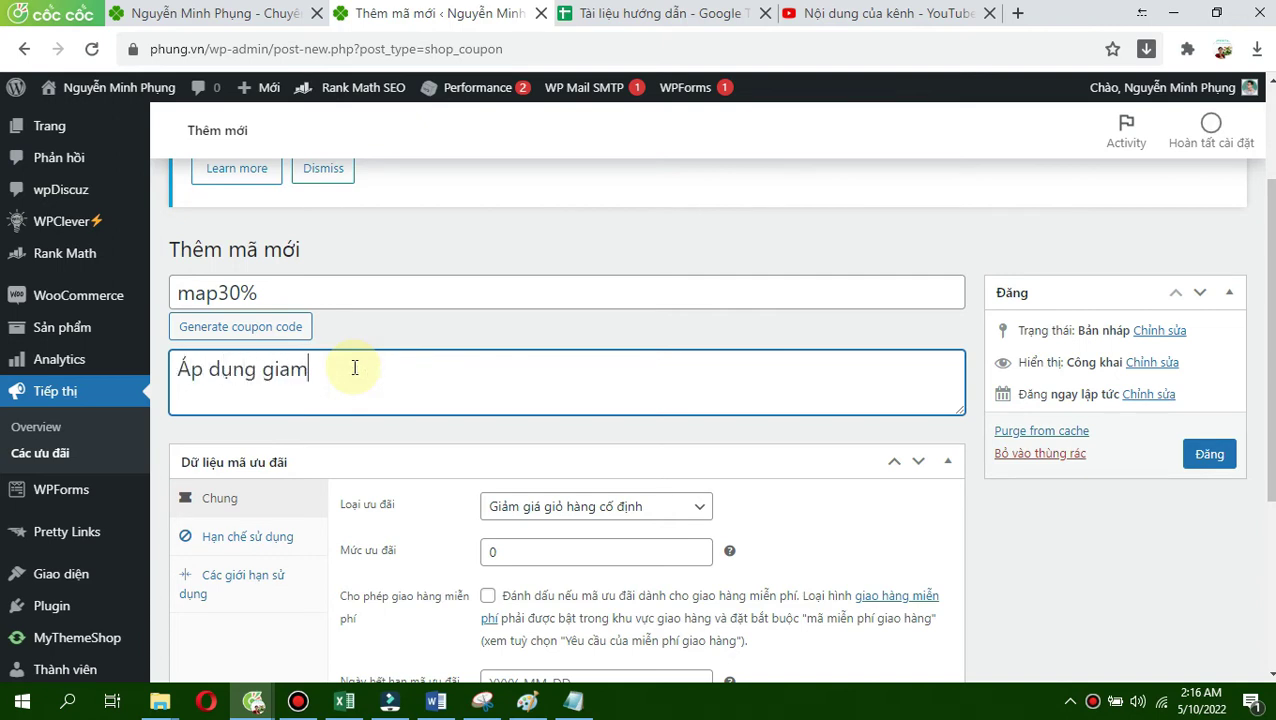
text(% cho)
key(BackSpace)
key(BackSpace)
key(BackSpace)
text(cho D)
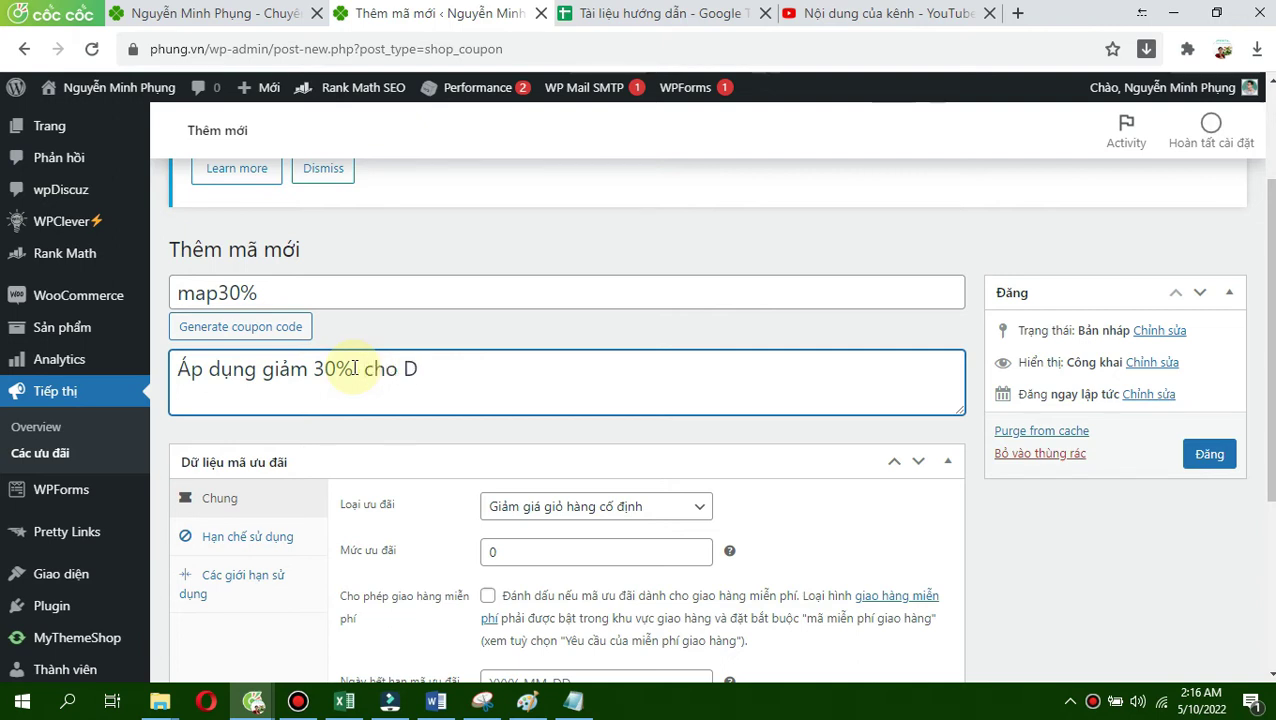
text(V GG Map)
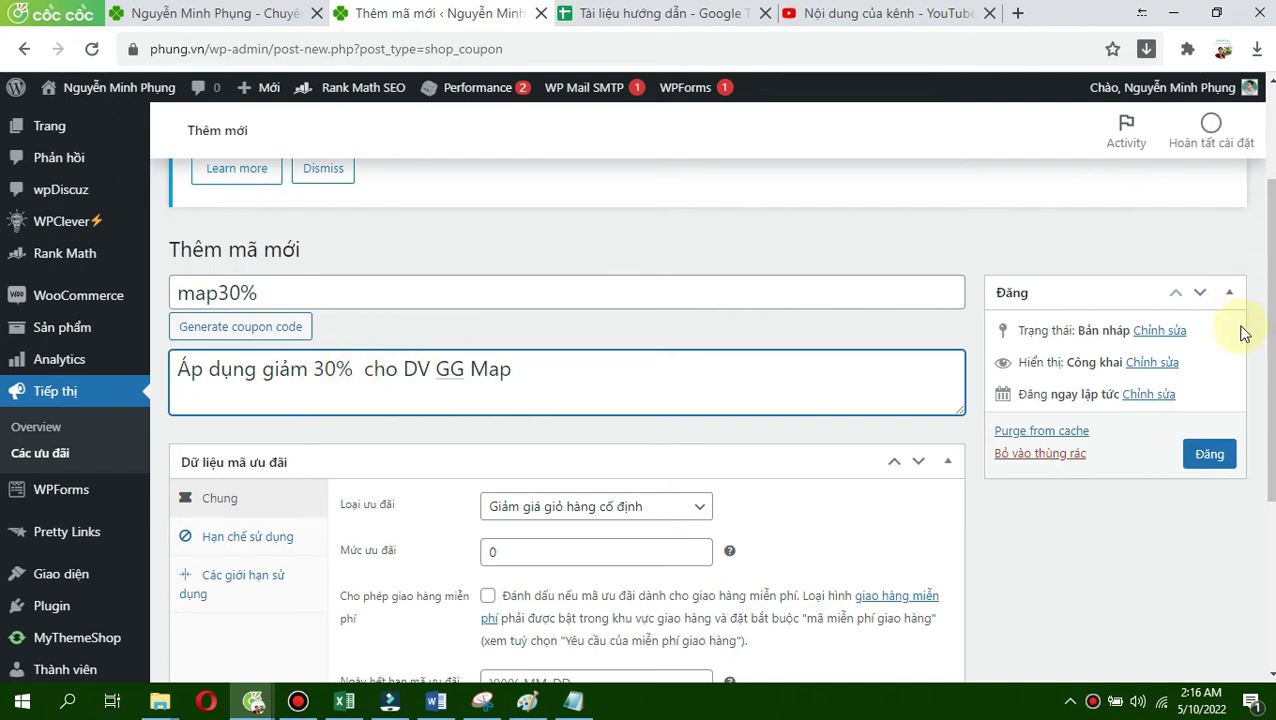
Step: Set the coupon's discount type to "Giảm giá theo phần trăm" (percentage discount)
scroll(1270, 340, down, 2)
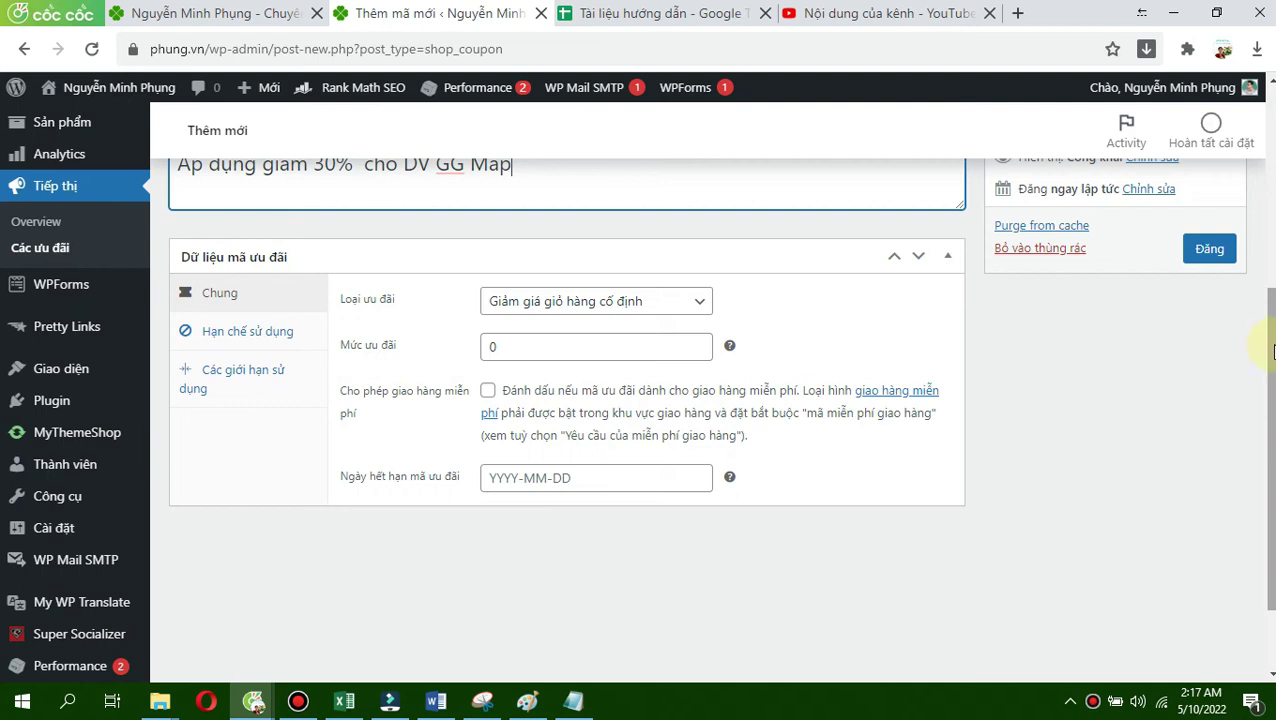
click(1068, 421)
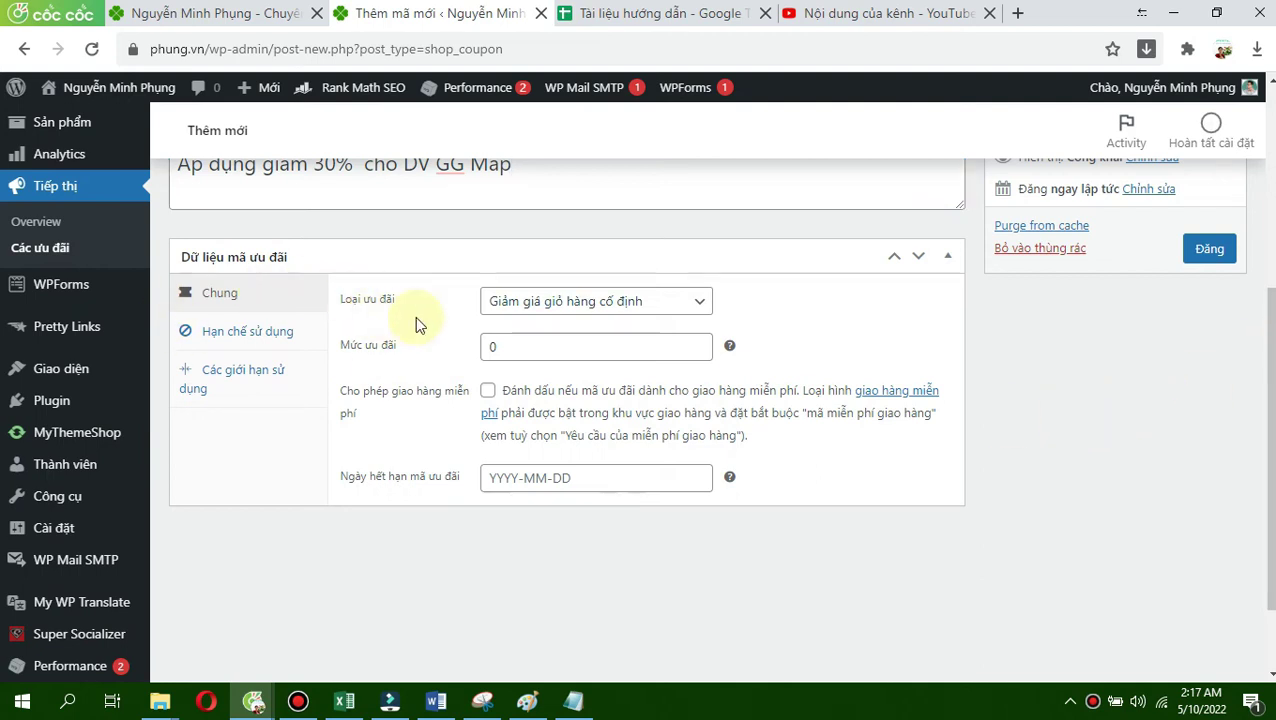
click(527, 308)
click(533, 312)
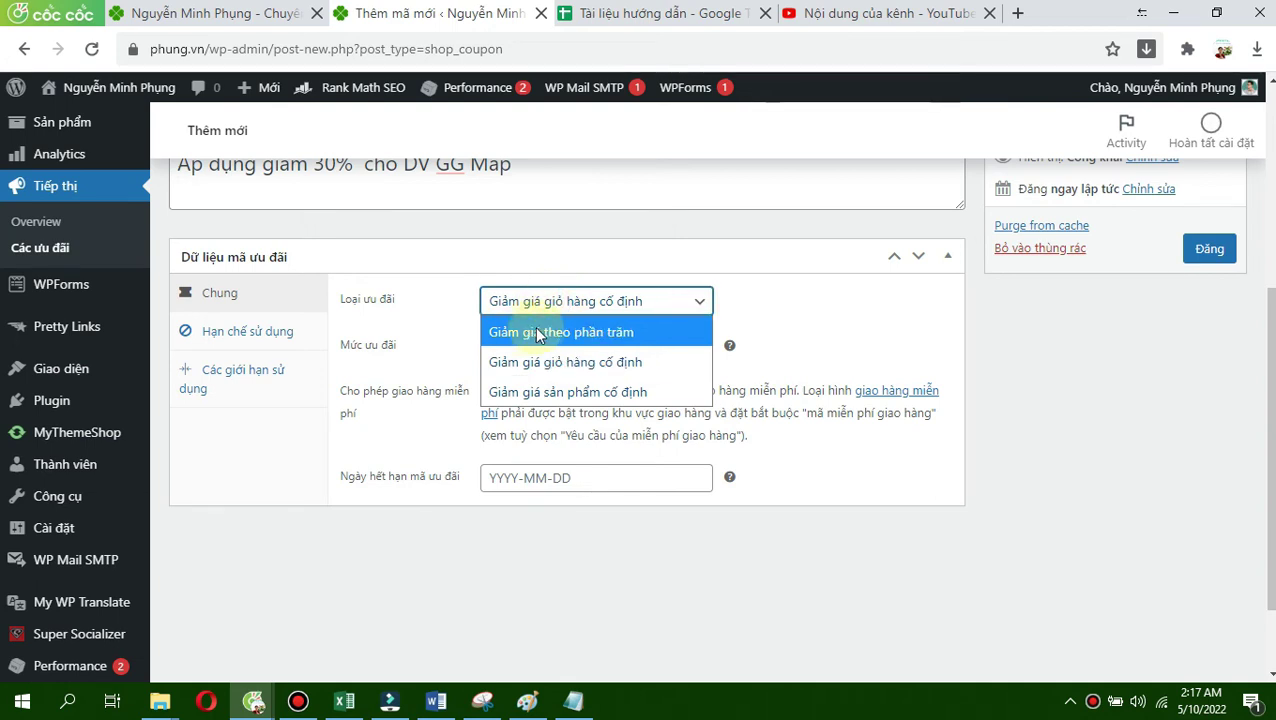
click(597, 334)
click(598, 301)
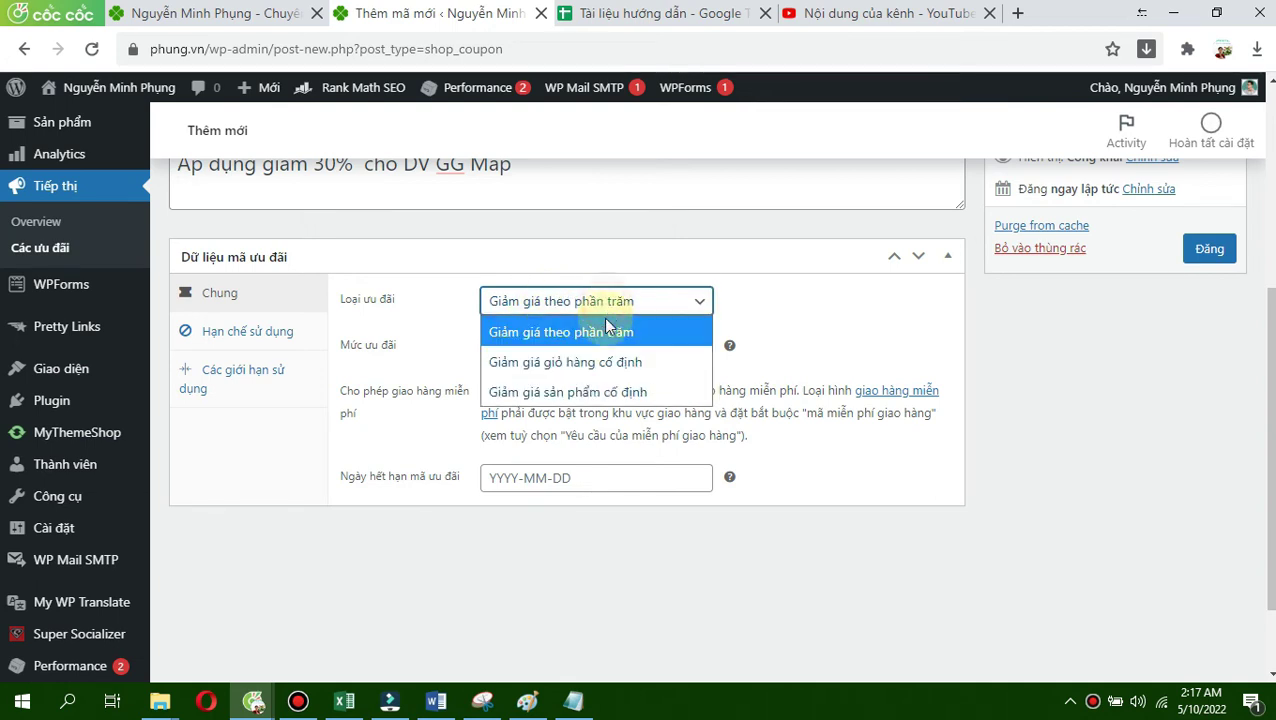
click(595, 368)
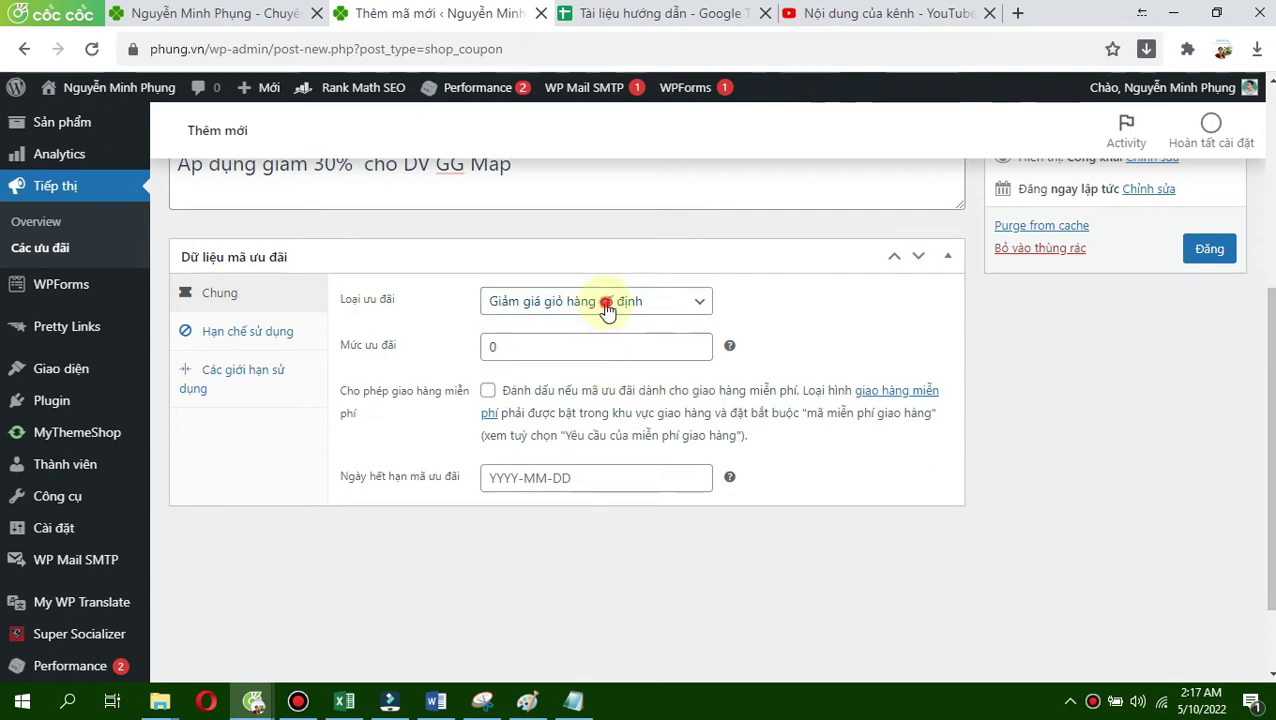
click(607, 307)
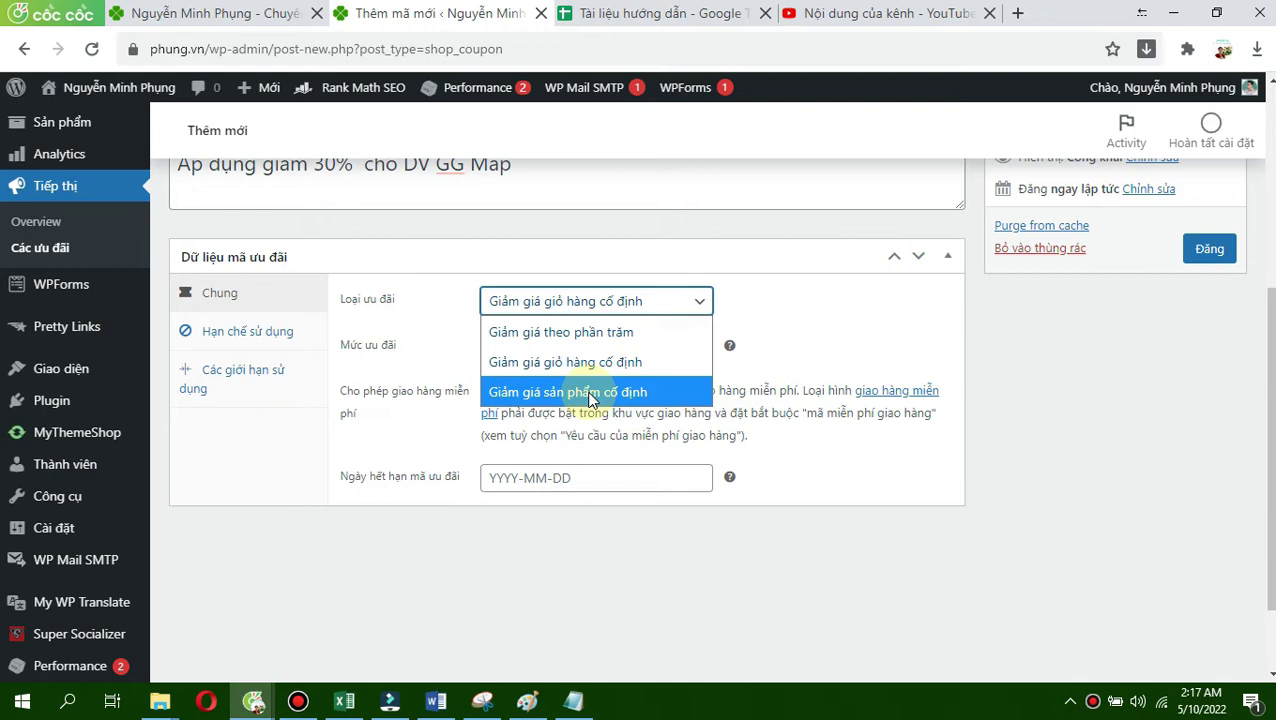
click(598, 332)
Step: Set the coupon amount (Mức ưu đãi) to 30
click(564, 344)
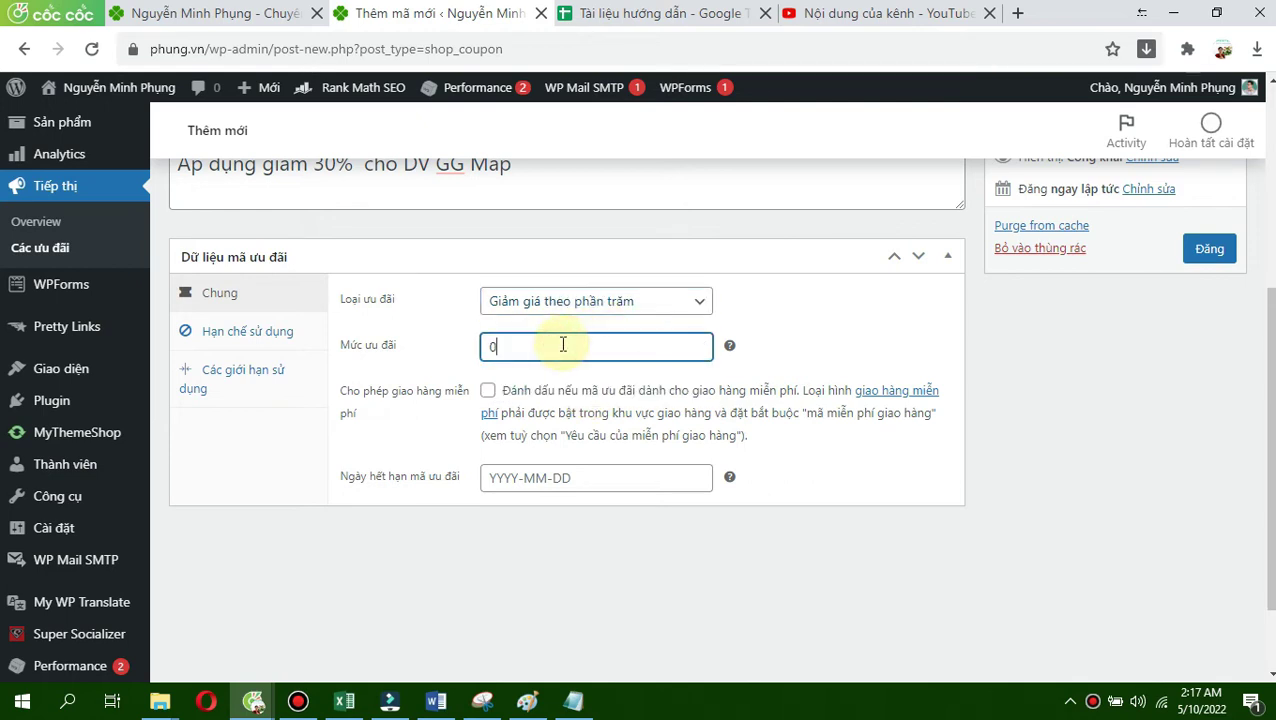
key(BackSpace)
text(4)
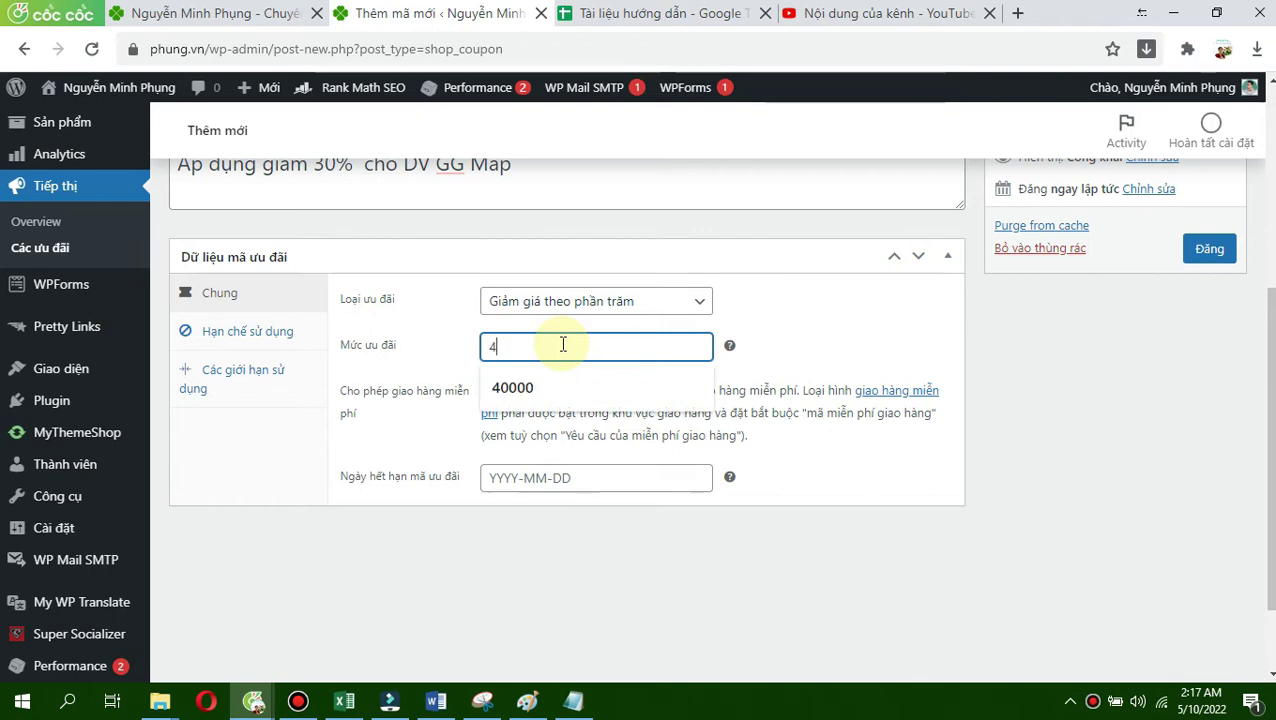
key(BackSpace)
text(30)
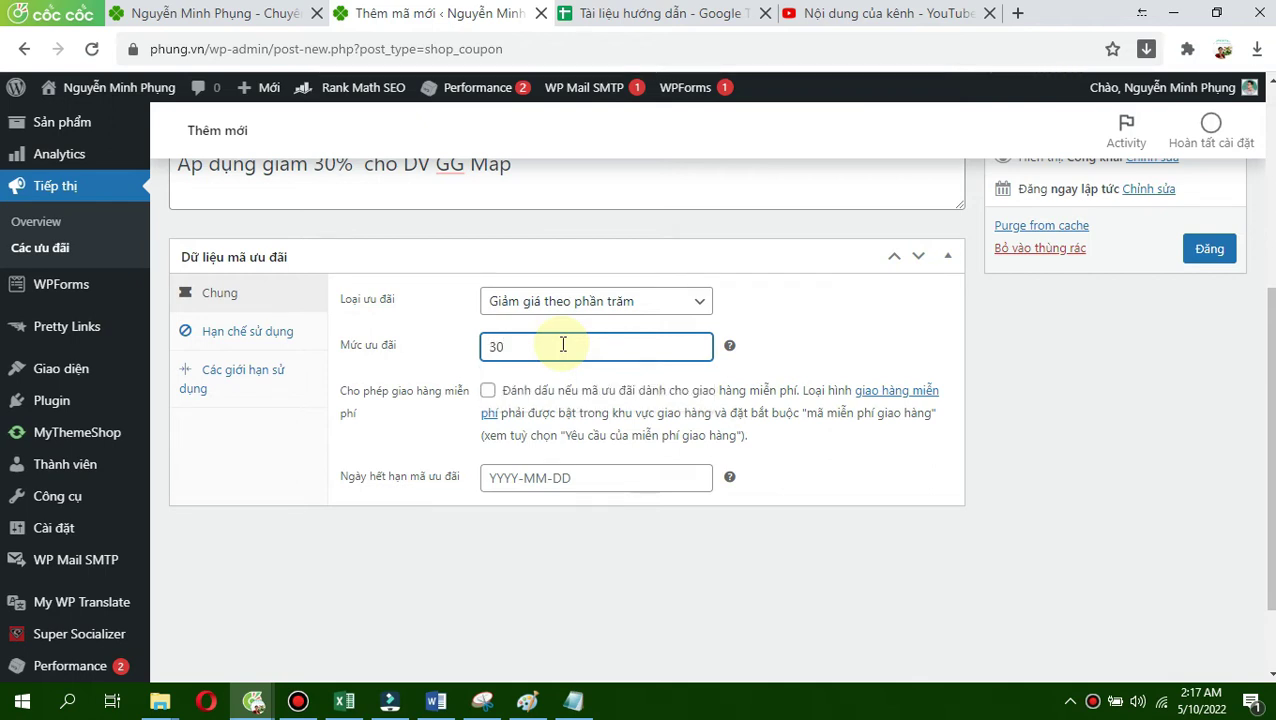
click(1097, 359)
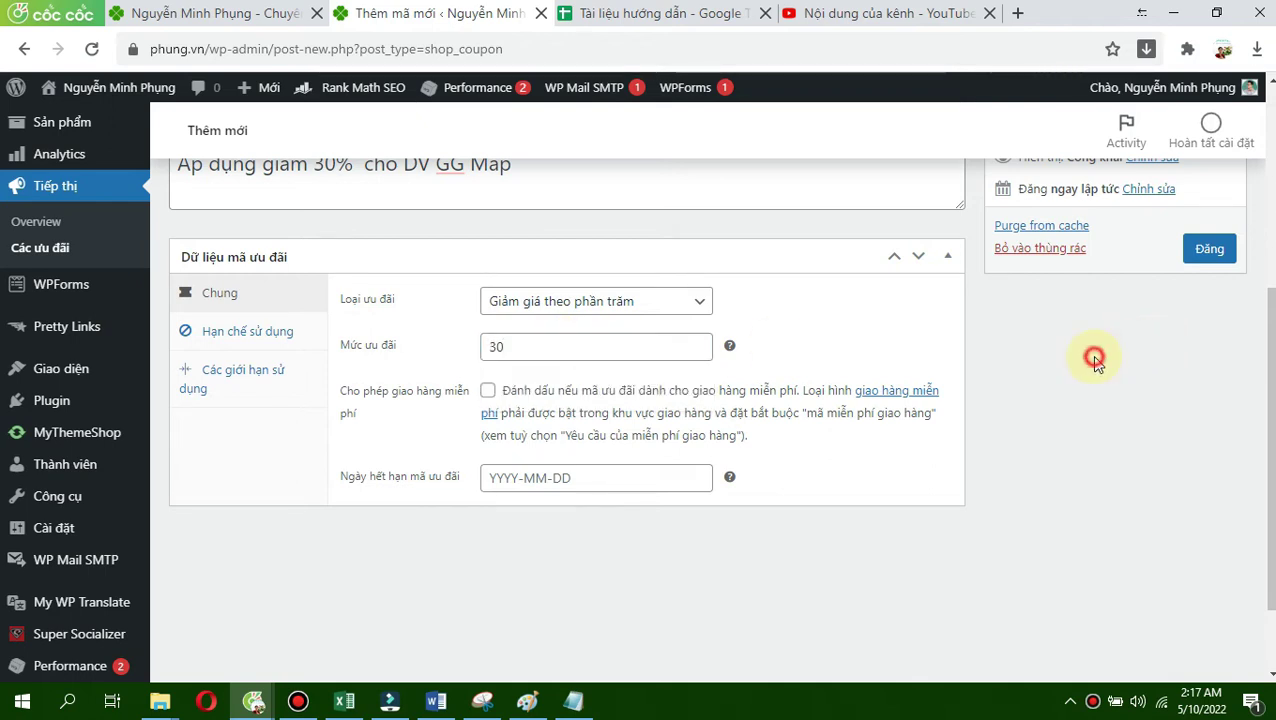
Step: Leave free shipping disabled and set the coupon's expiry date to 2022-10-31
mouse_move(729, 346)
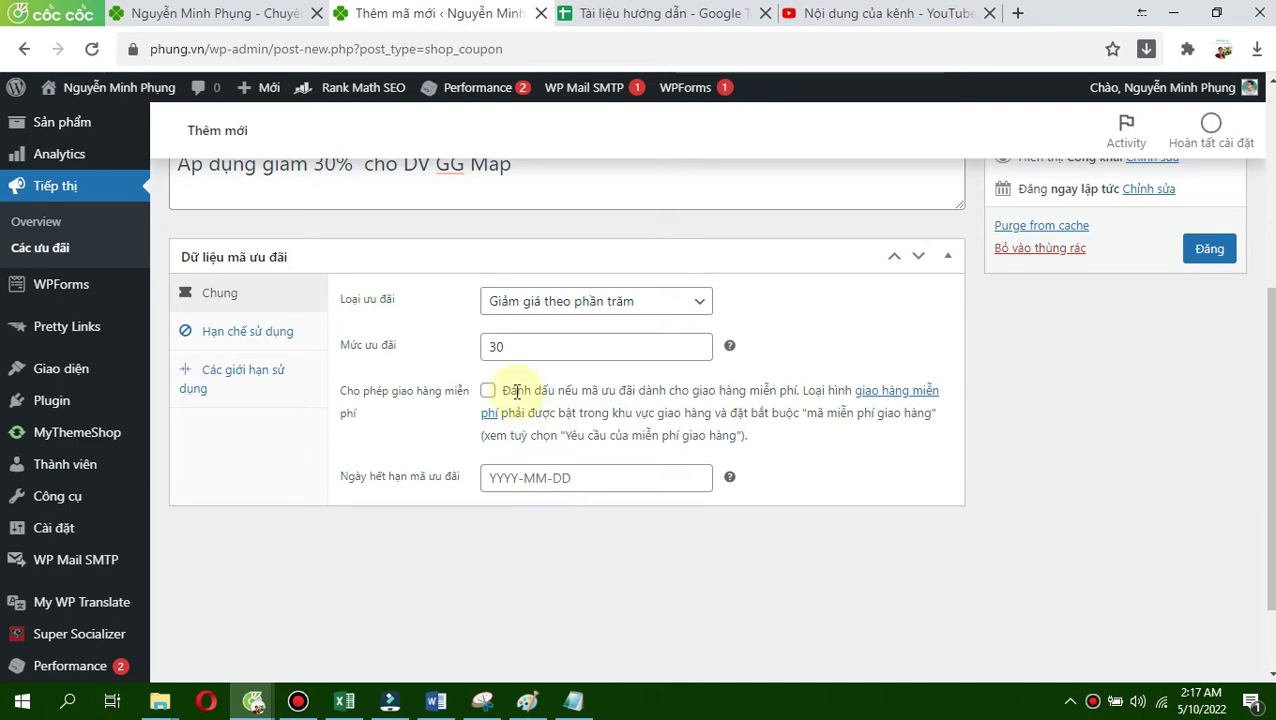
double_click(487, 390)
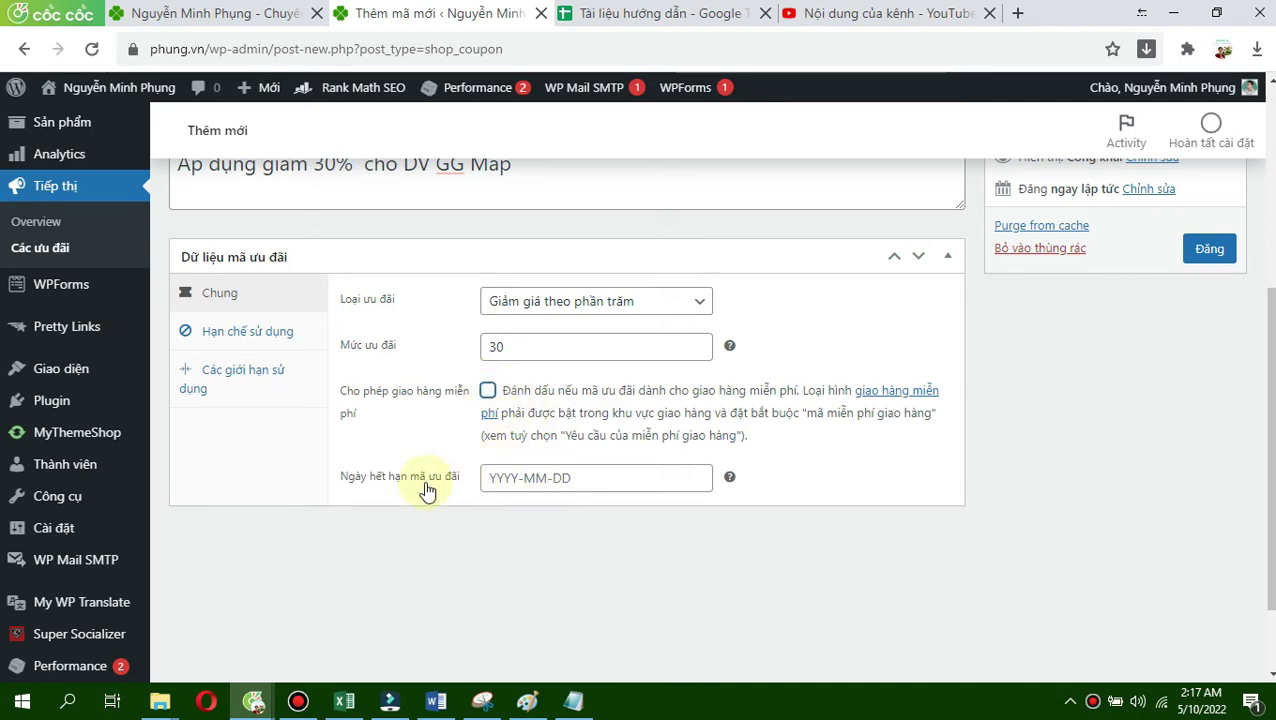
click(535, 478)
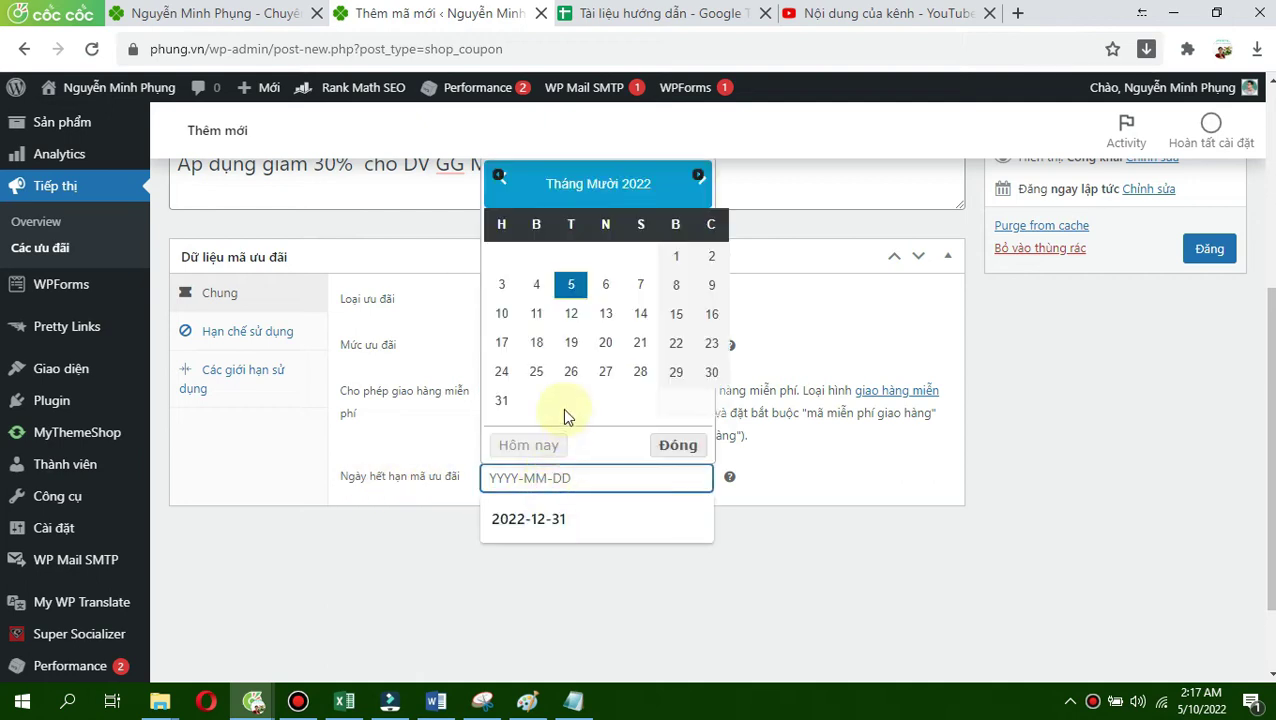
click(501, 400)
click(1004, 450)
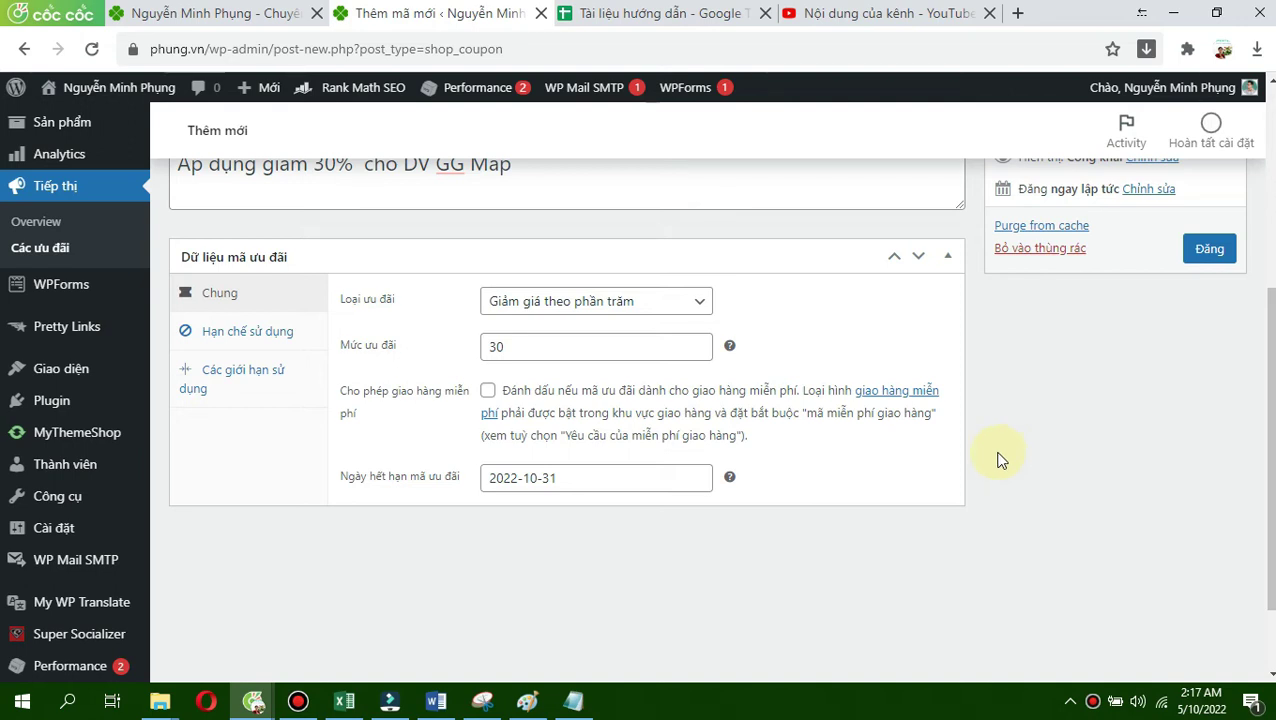
Step: Restrict the coupon's use to the product "Dịch vụ Ghim Google Map (#5690)", leaving minimum and maximum spend empty
click(231, 340)
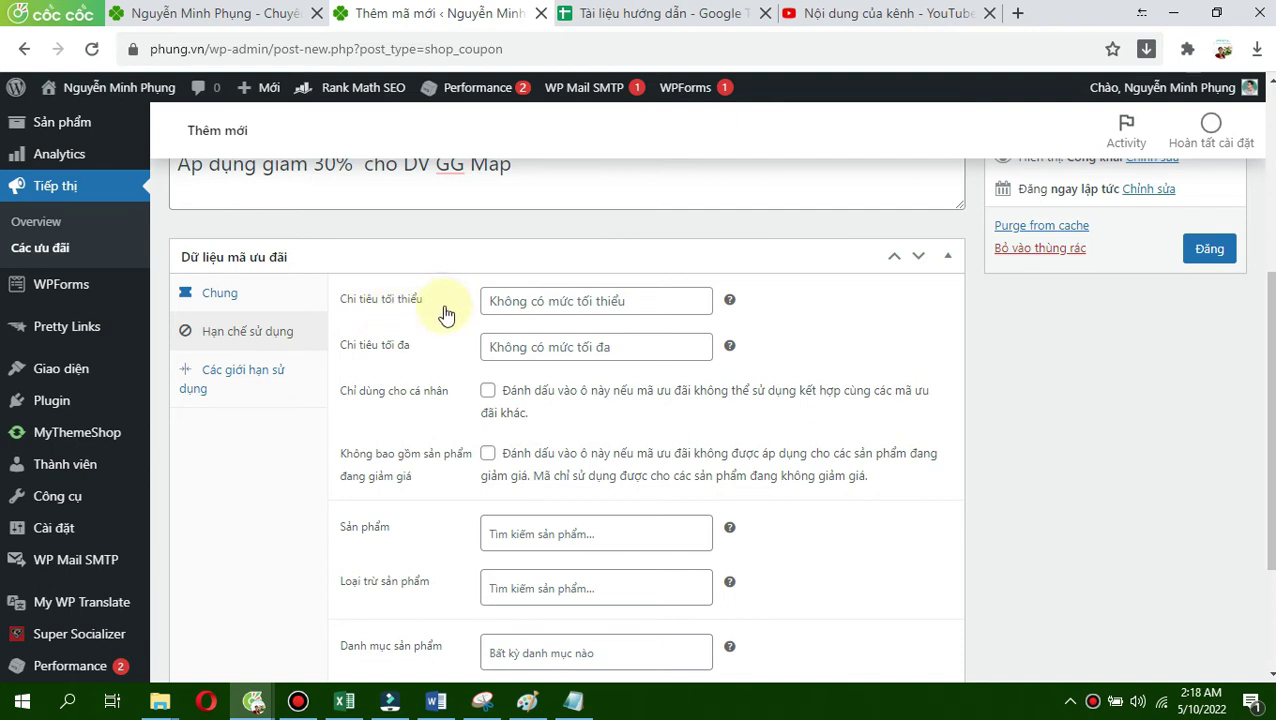
click(508, 300)
click(530, 343)
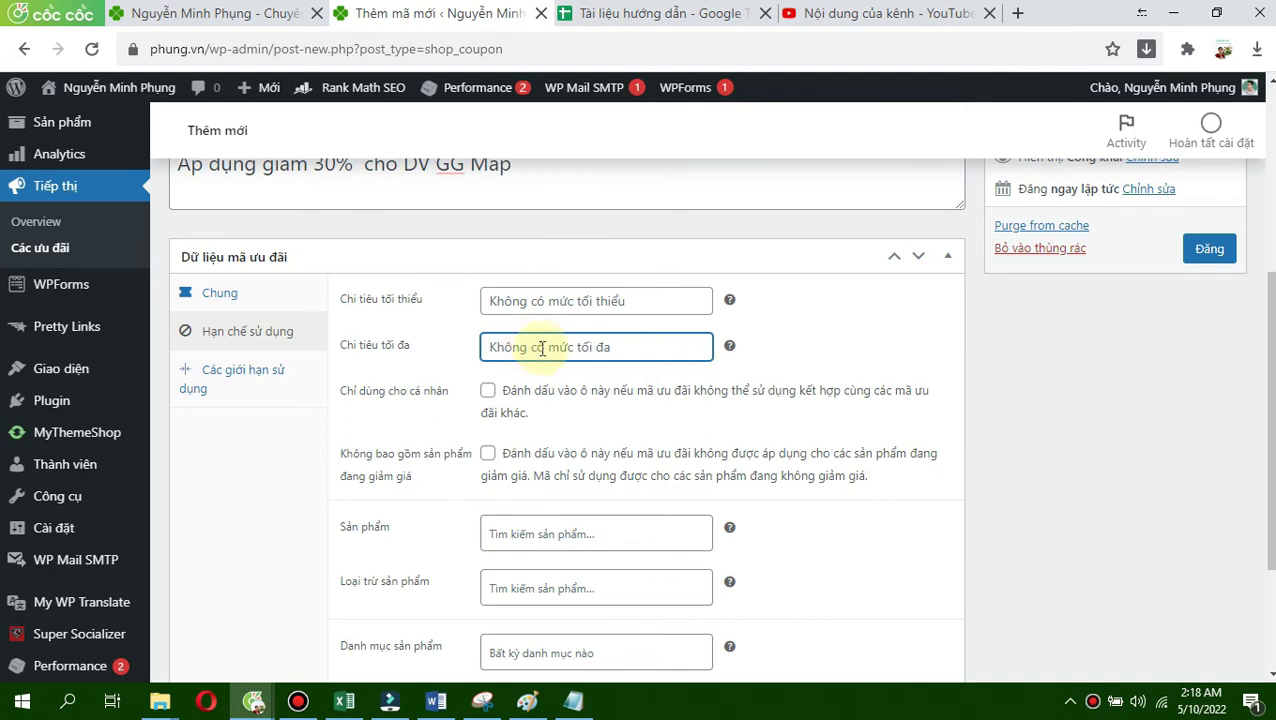
scroll(1262, 320, down, 2)
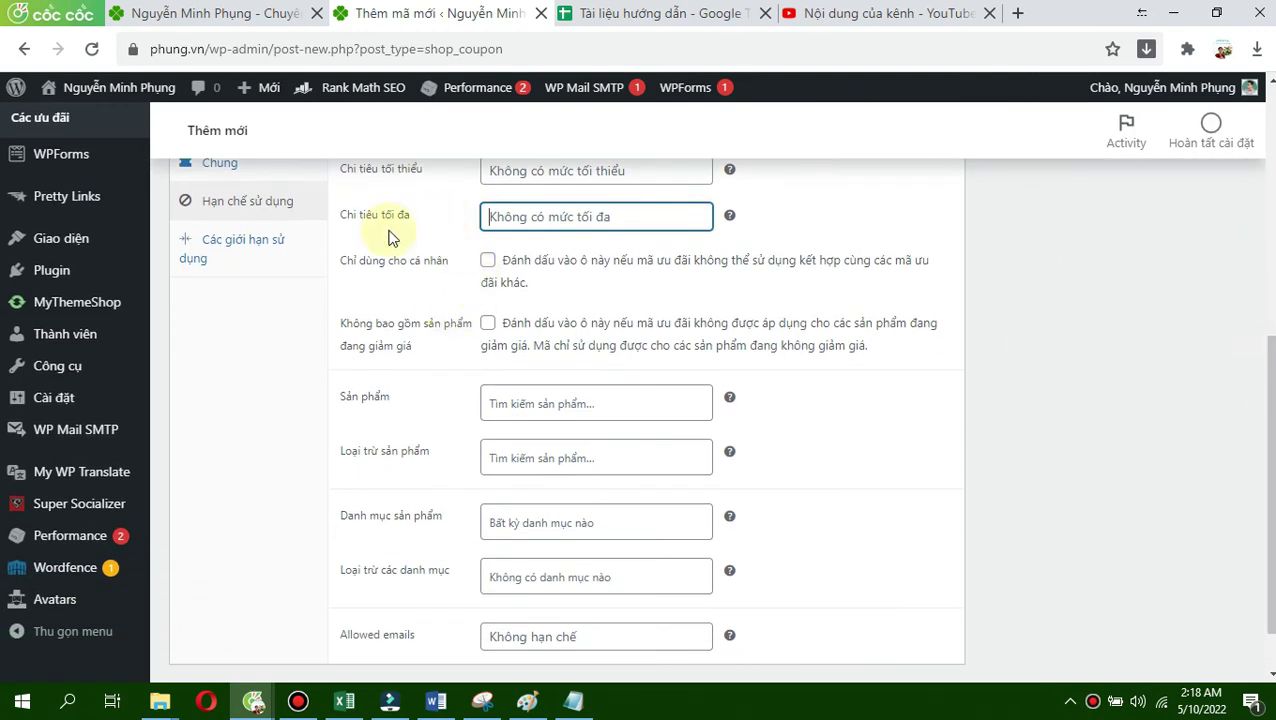
click(525, 402)
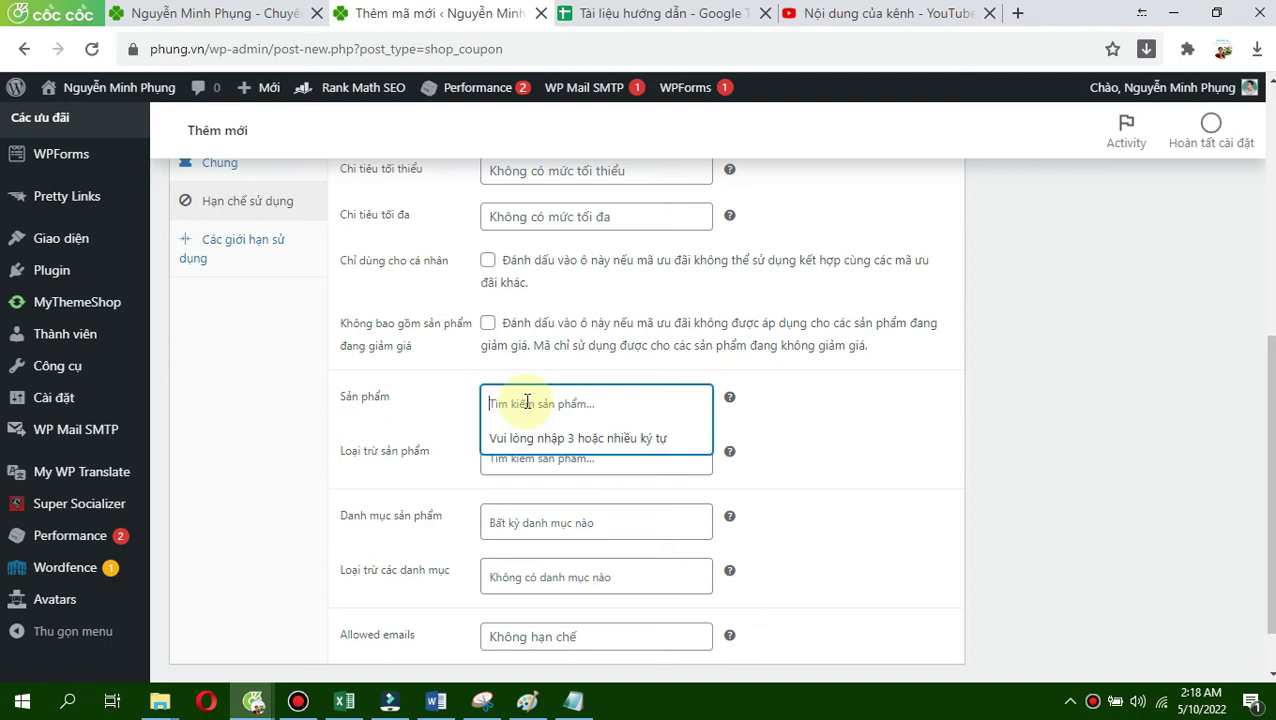
text(map)
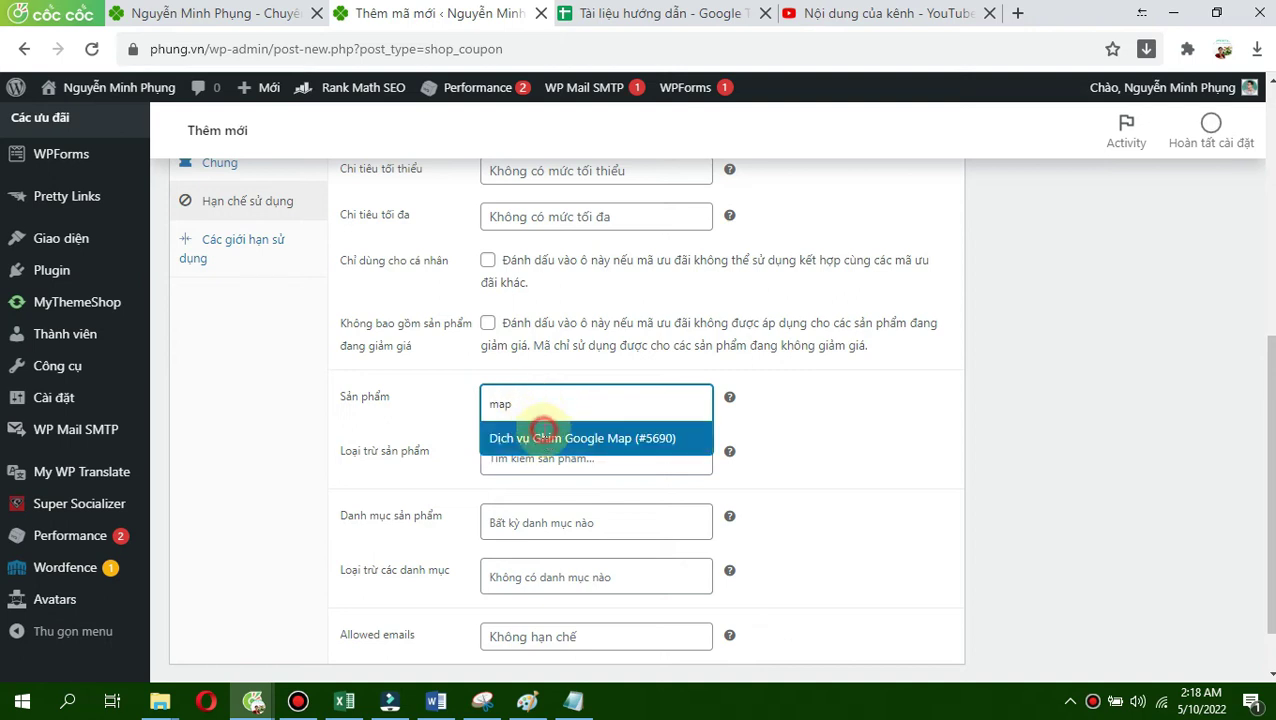
click(533, 440)
scroll(1267, 420, down, 2)
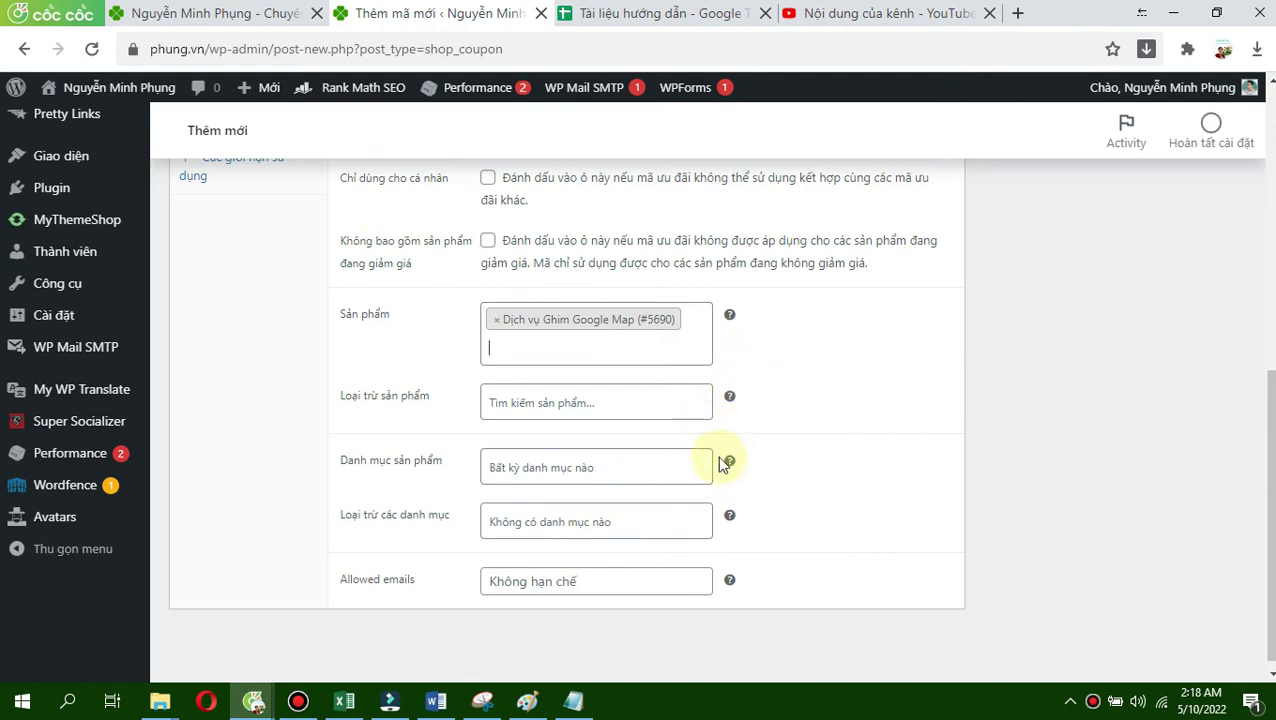
Step: Examine the coupon's usage limit settings per coupon, per number of items and per user
drag(1268, 458, 1268, 295)
scroll(285, 470, down, 1)
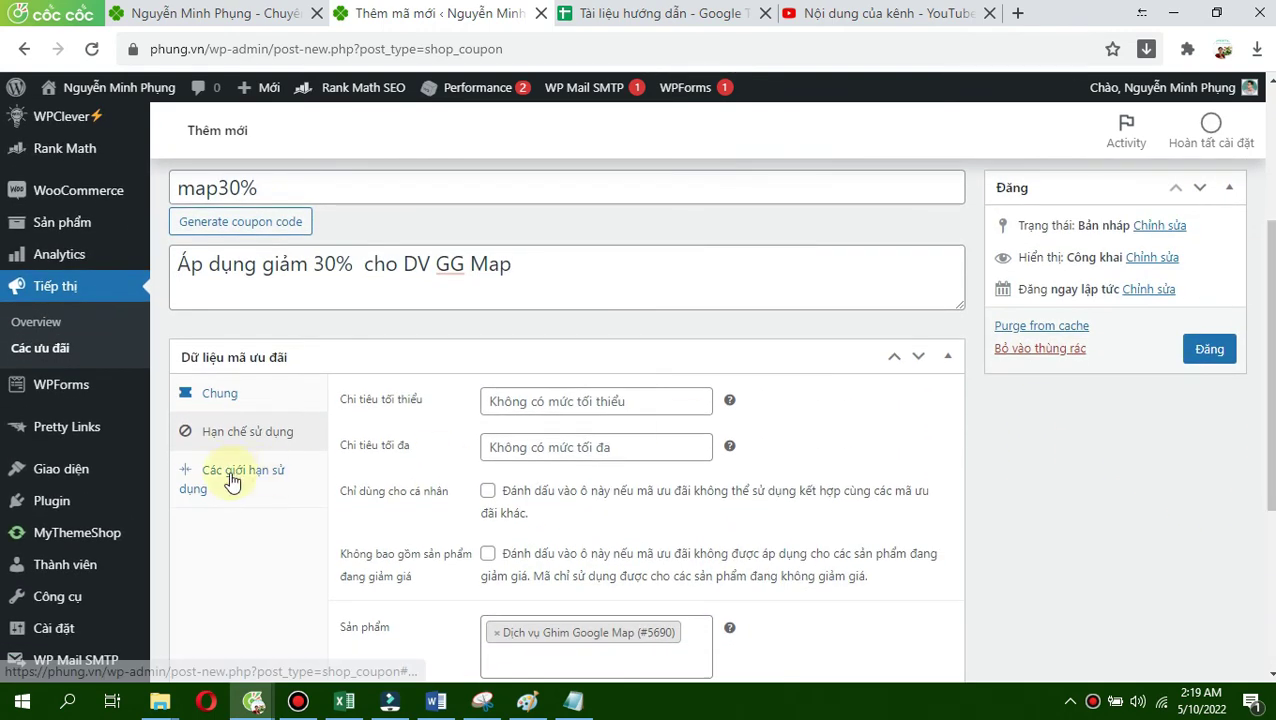
click(234, 474)
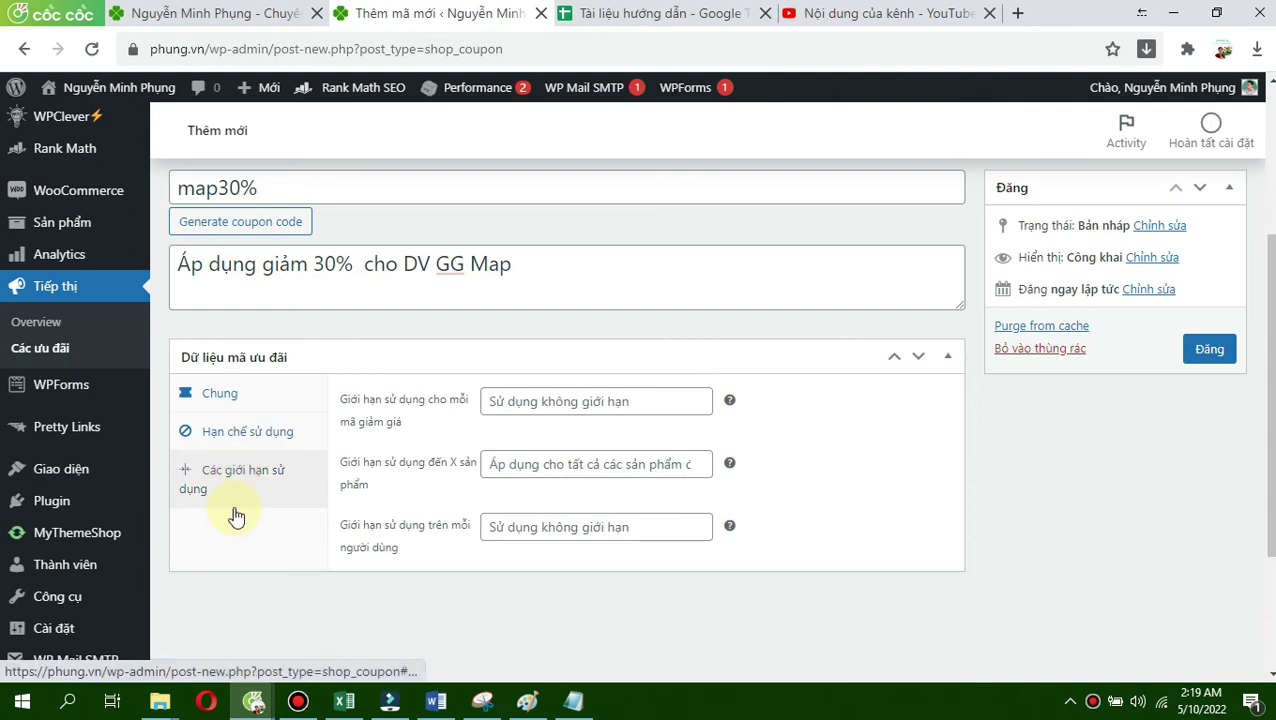
click(430, 424)
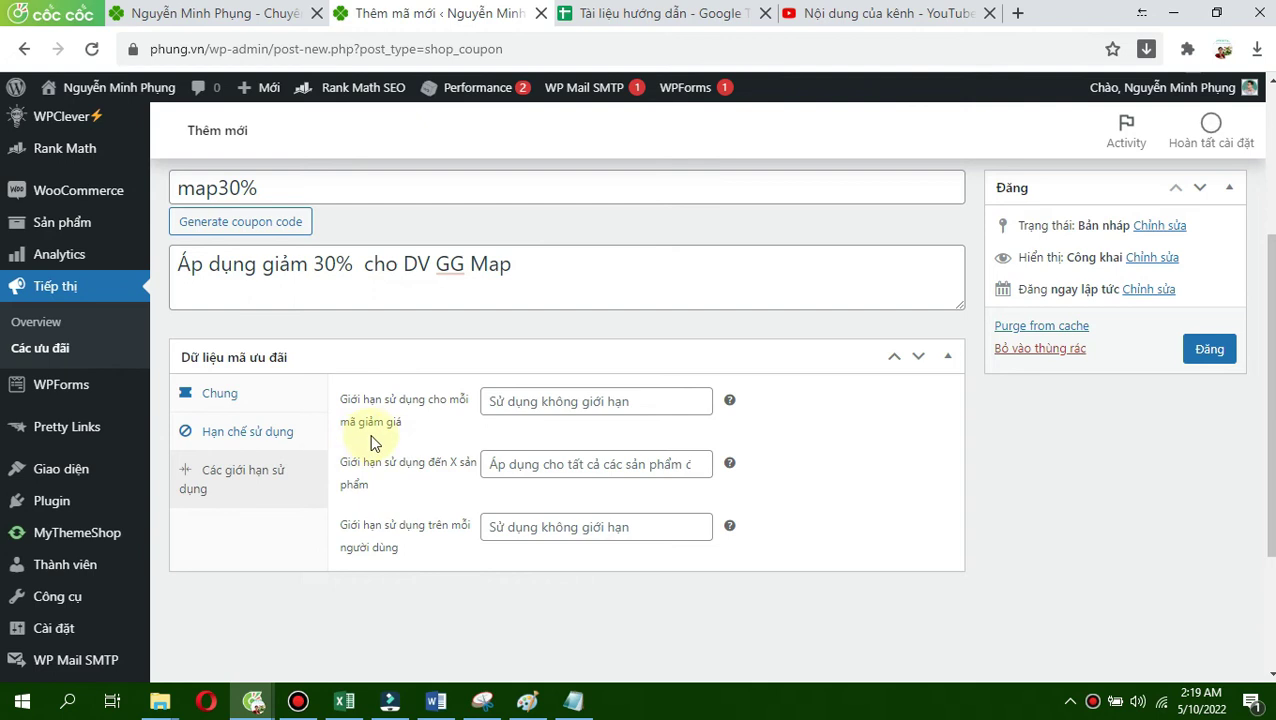
click(578, 410)
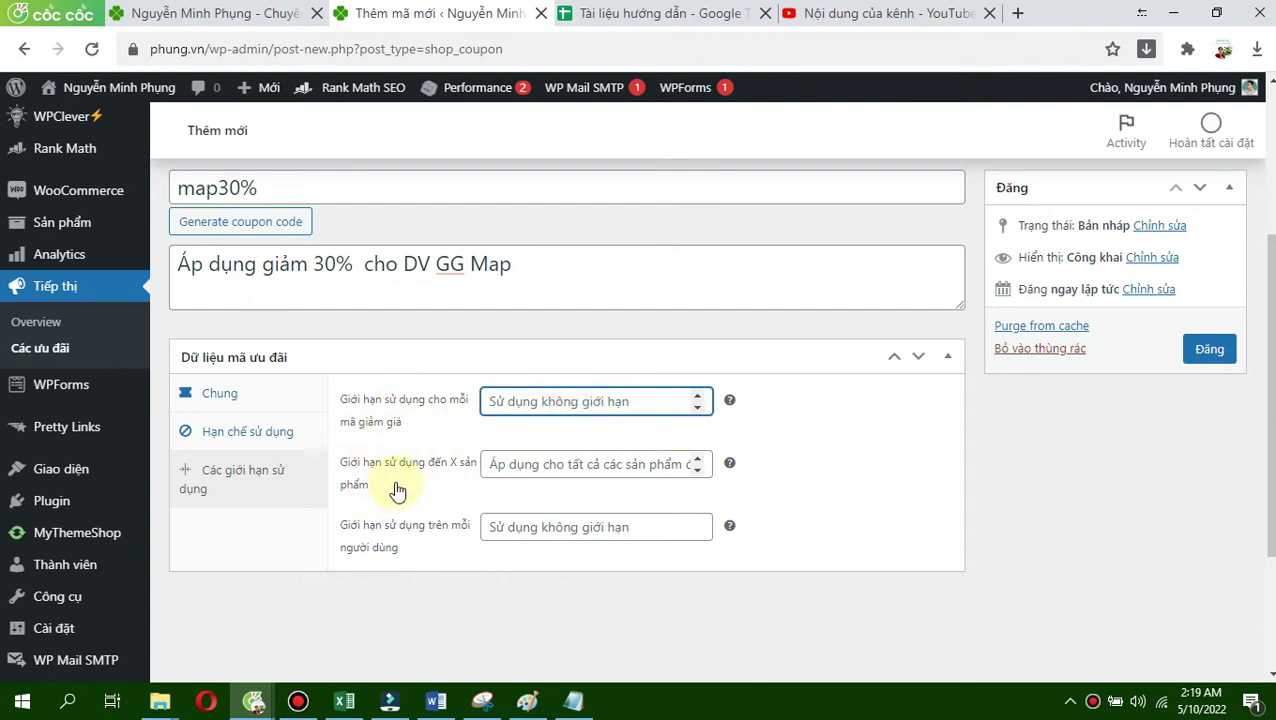
Step: Set the coupon's usage limit to 100 items, leave the per-user limit empty, and publish the coupon
click(543, 470)
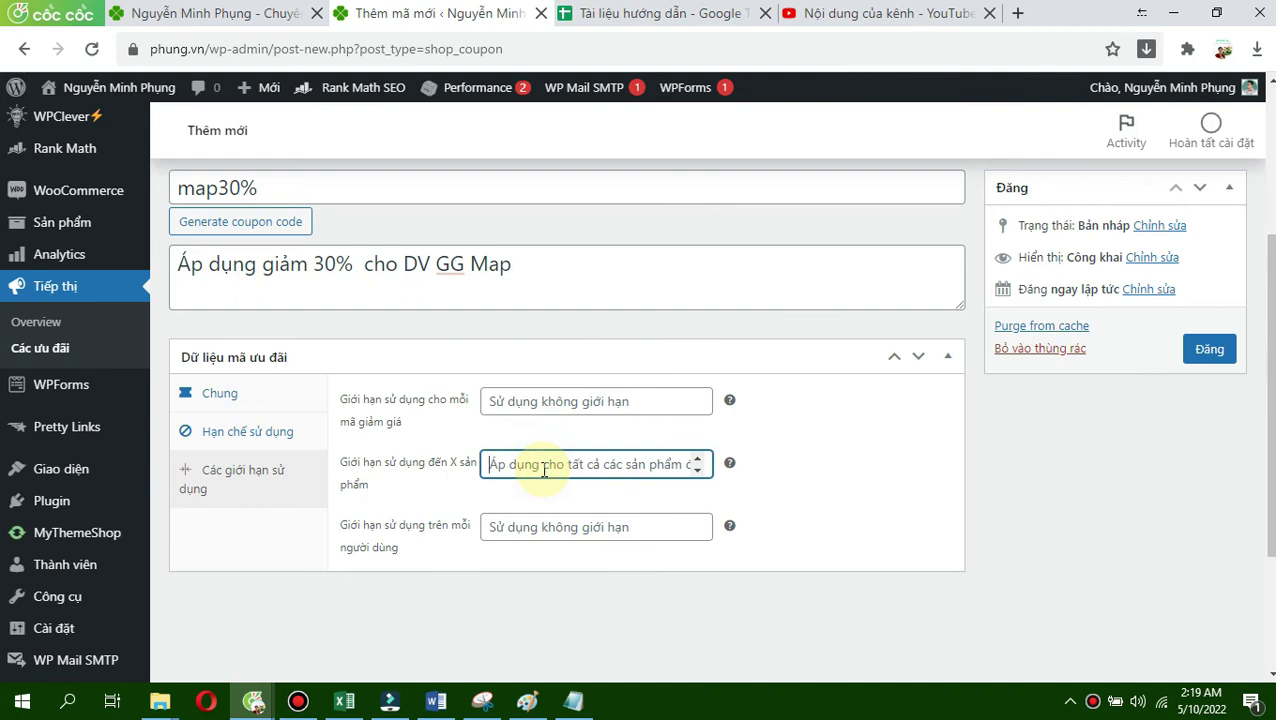
text(100)
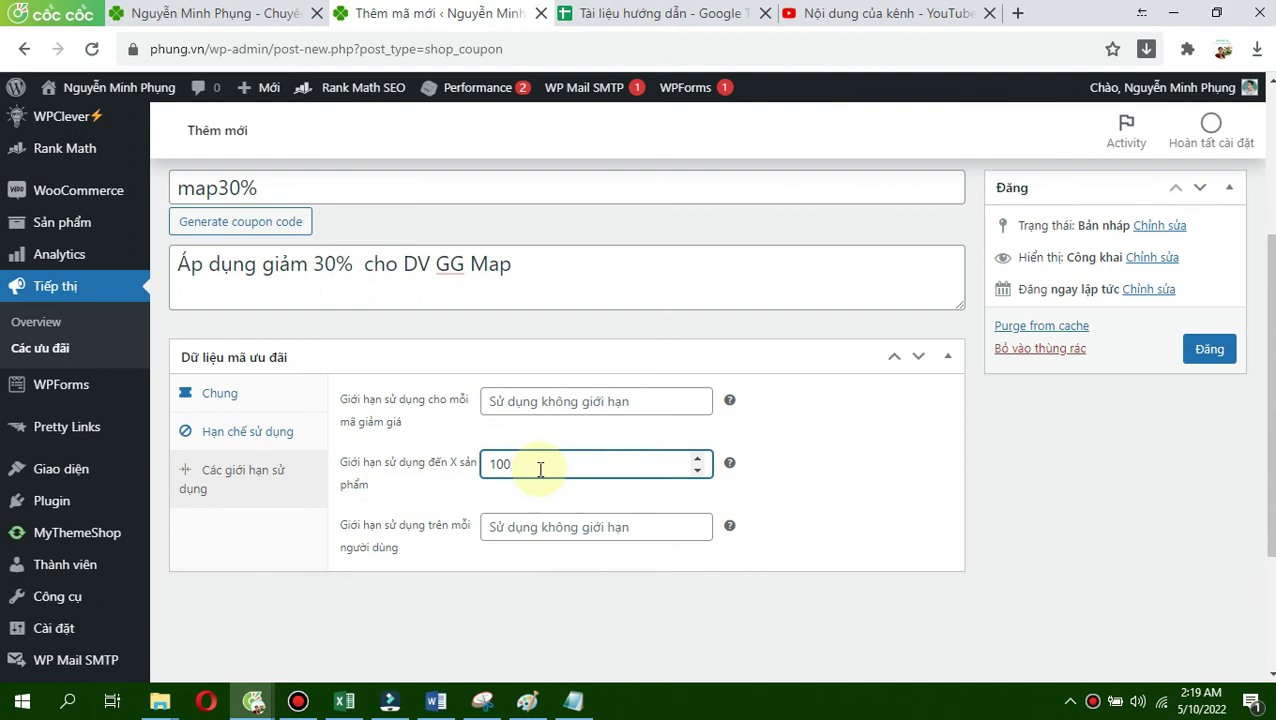
click(520, 528)
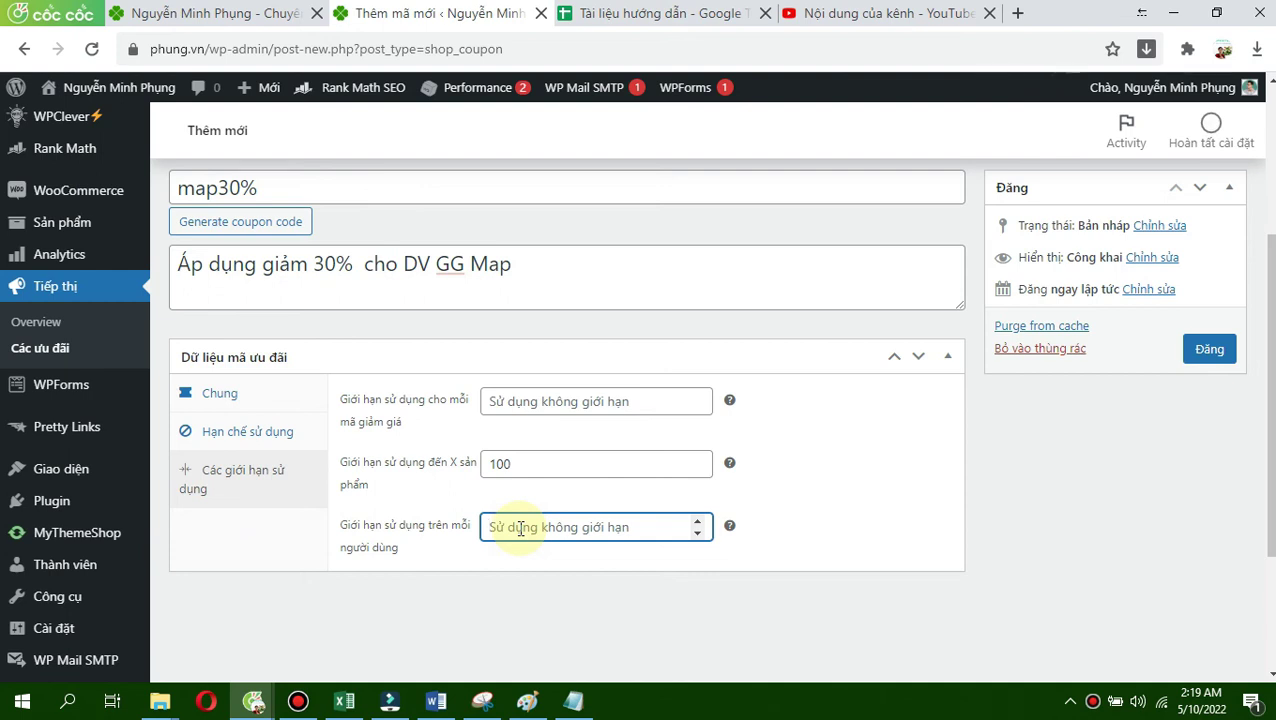
click(1210, 349)
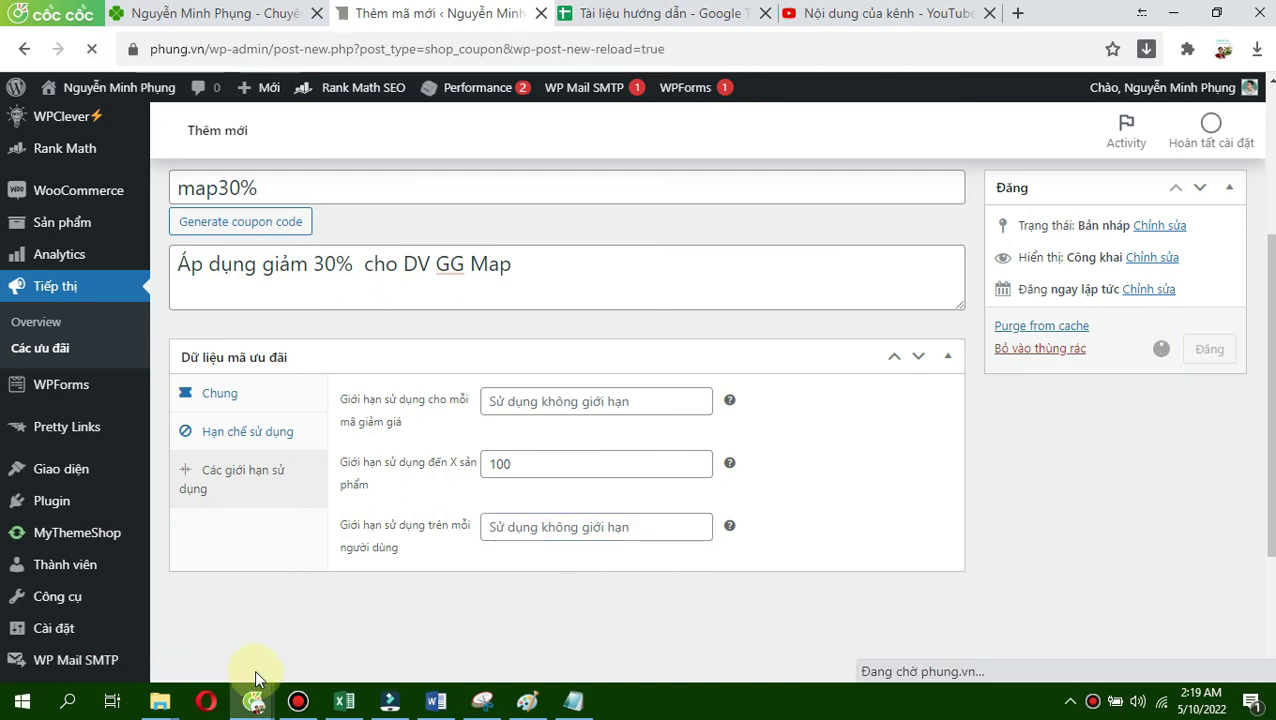
Step: Switch to the private browser window showing the storefront's earlier order confirmation
mouse_move(253, 700)
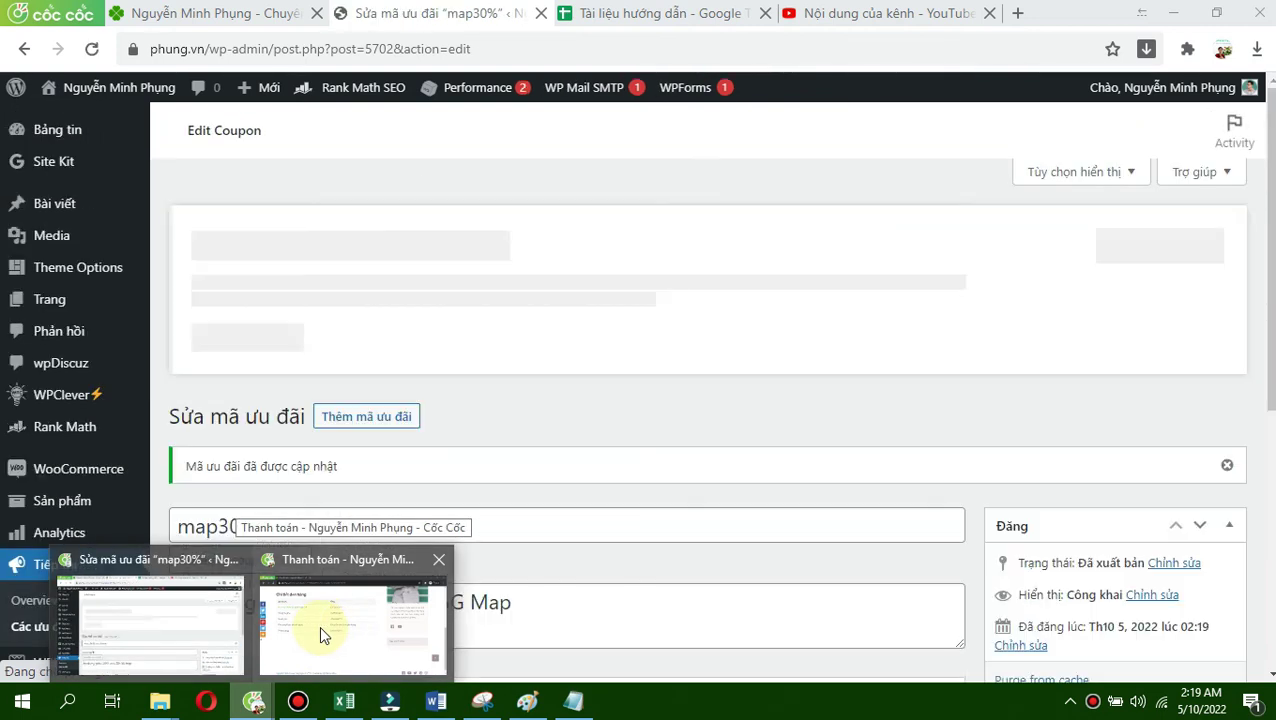
click(321, 631)
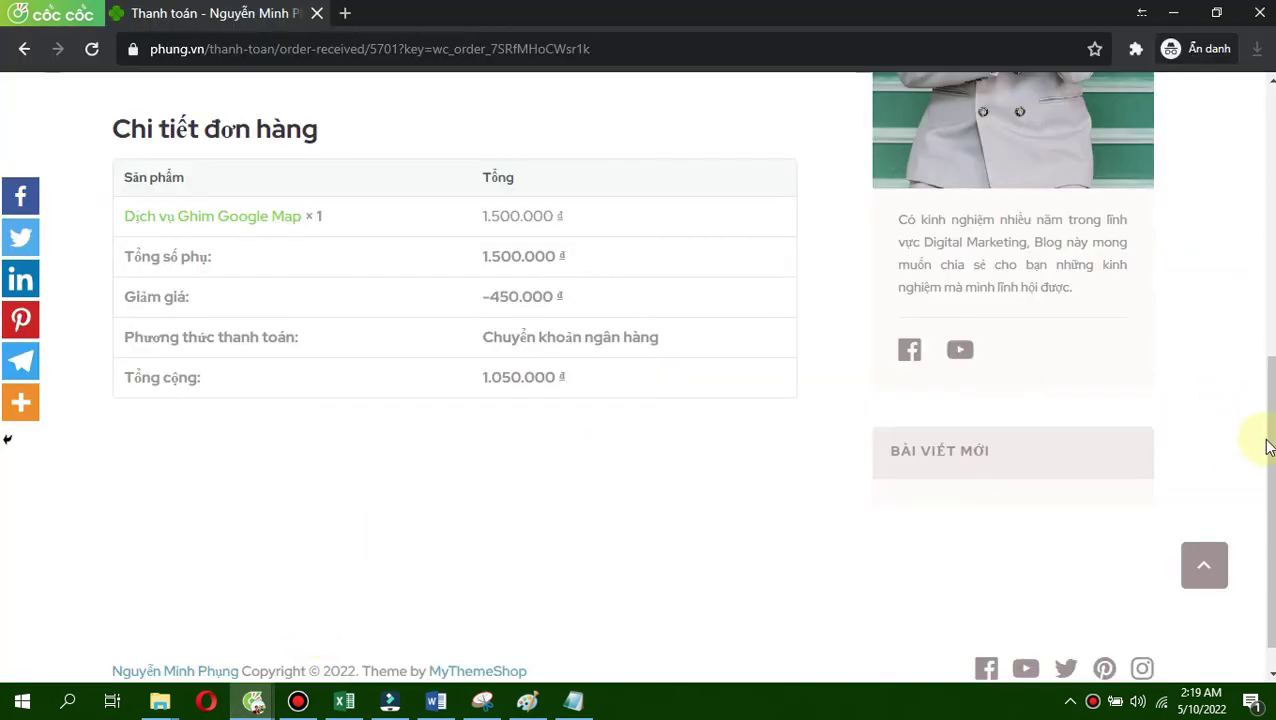
scroll(1267, 441, up, 3)
scroll(1267, 441, up, 3)
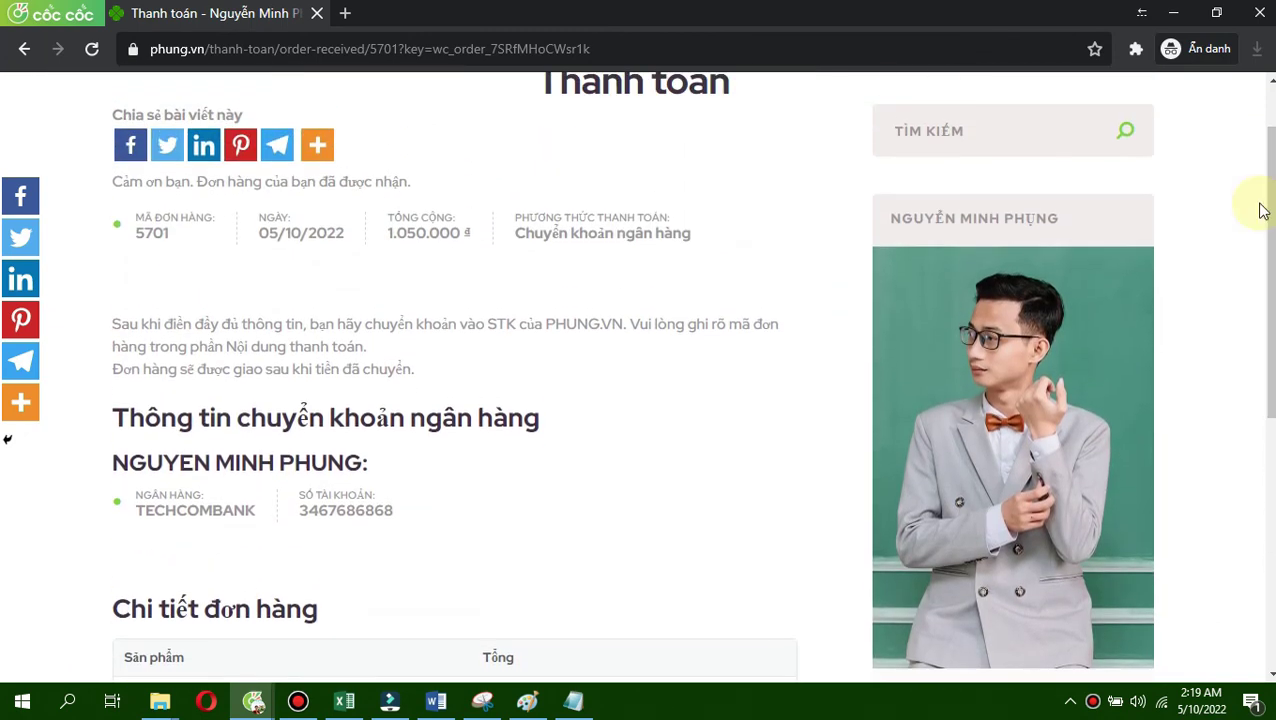
scroll(1267, 208, up, 1)
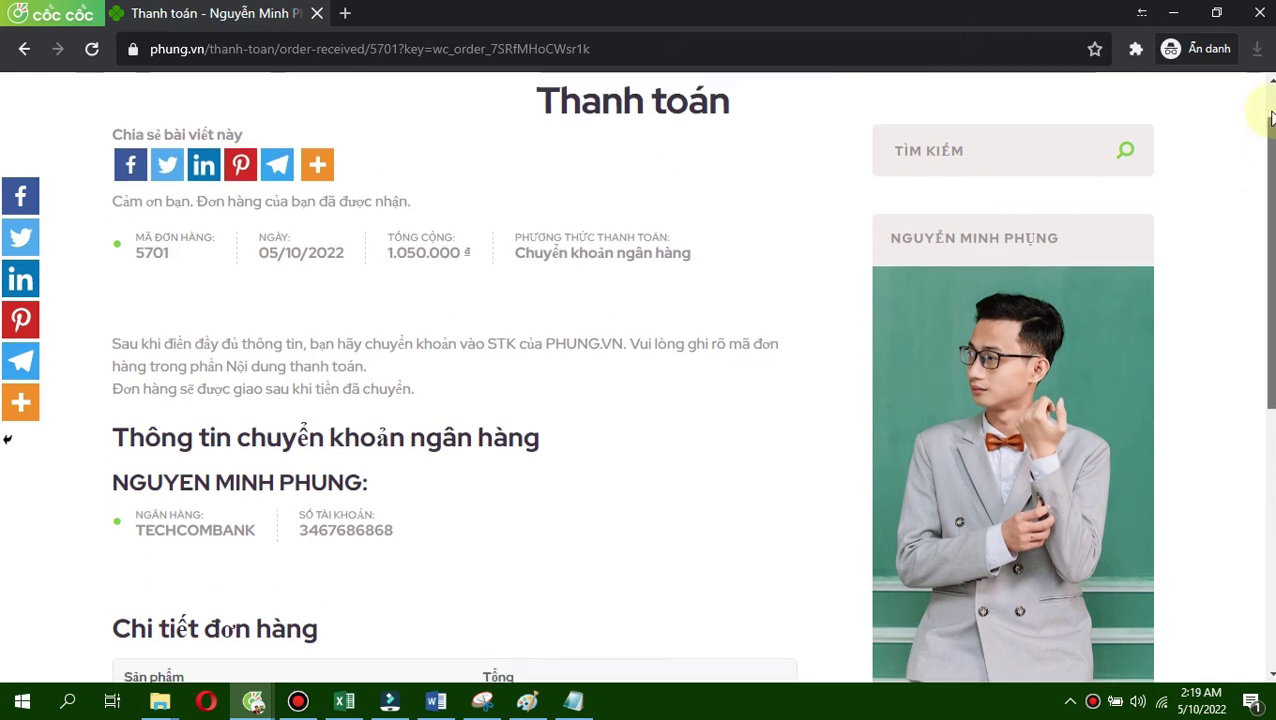
Step: Return to the shop page, add "Dịch vụ Ghim Google Map" to the cart and proceed to checkout
click(25, 49)
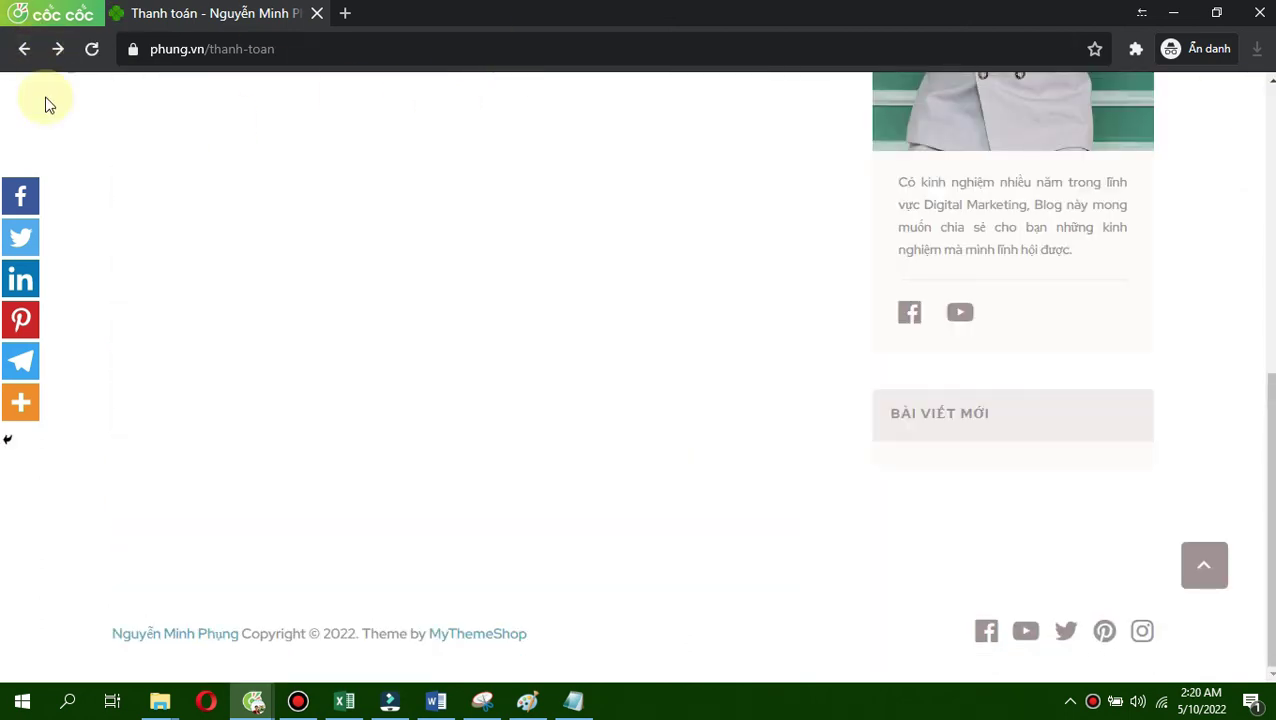
click(25, 50)
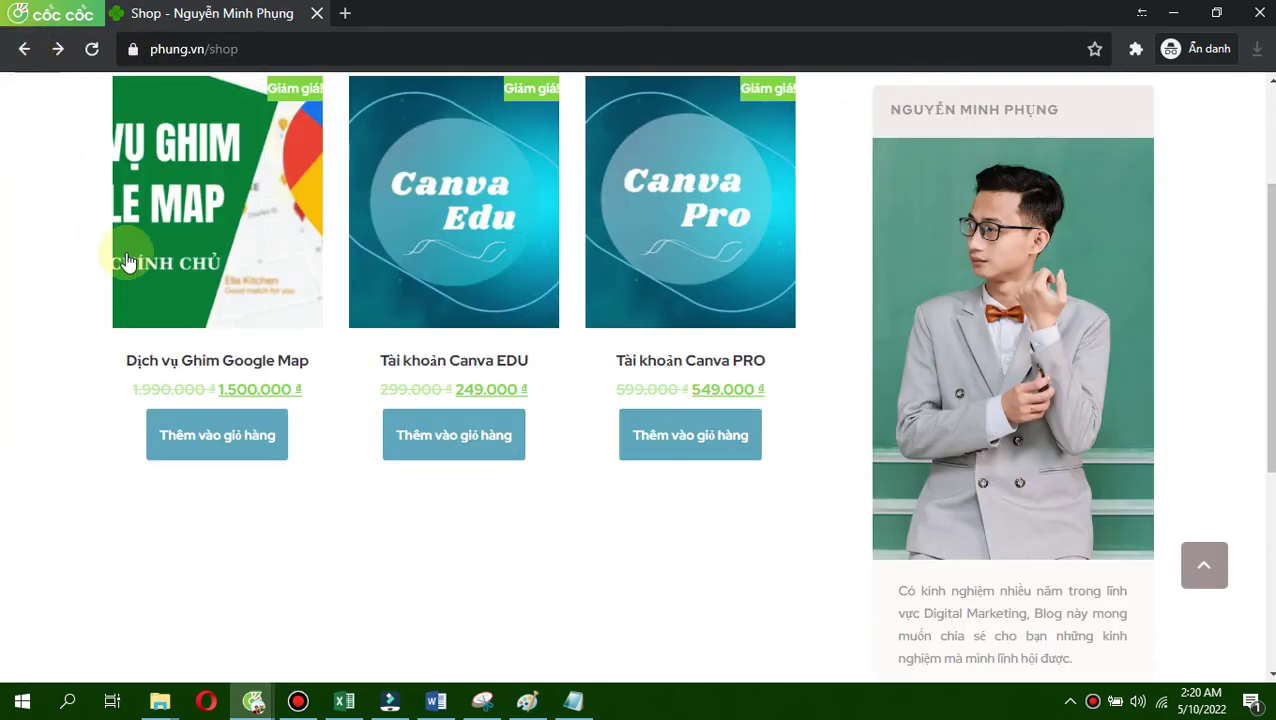
click(231, 450)
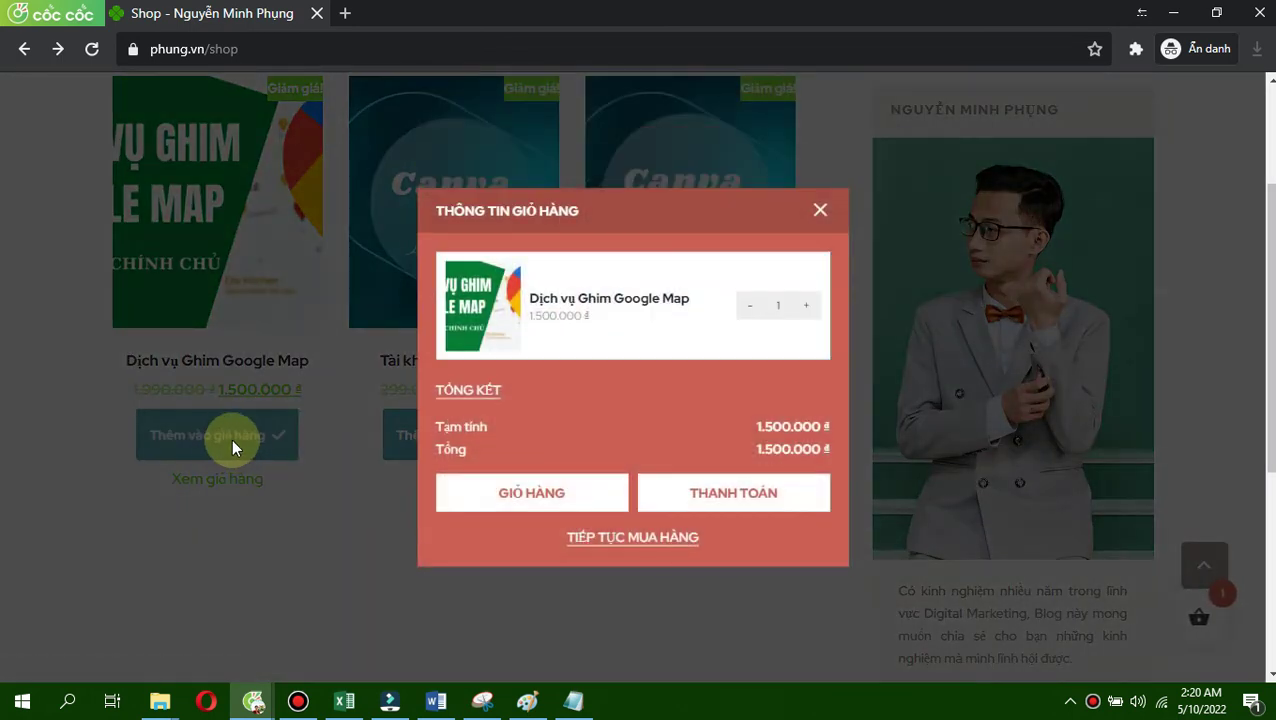
click(735, 496)
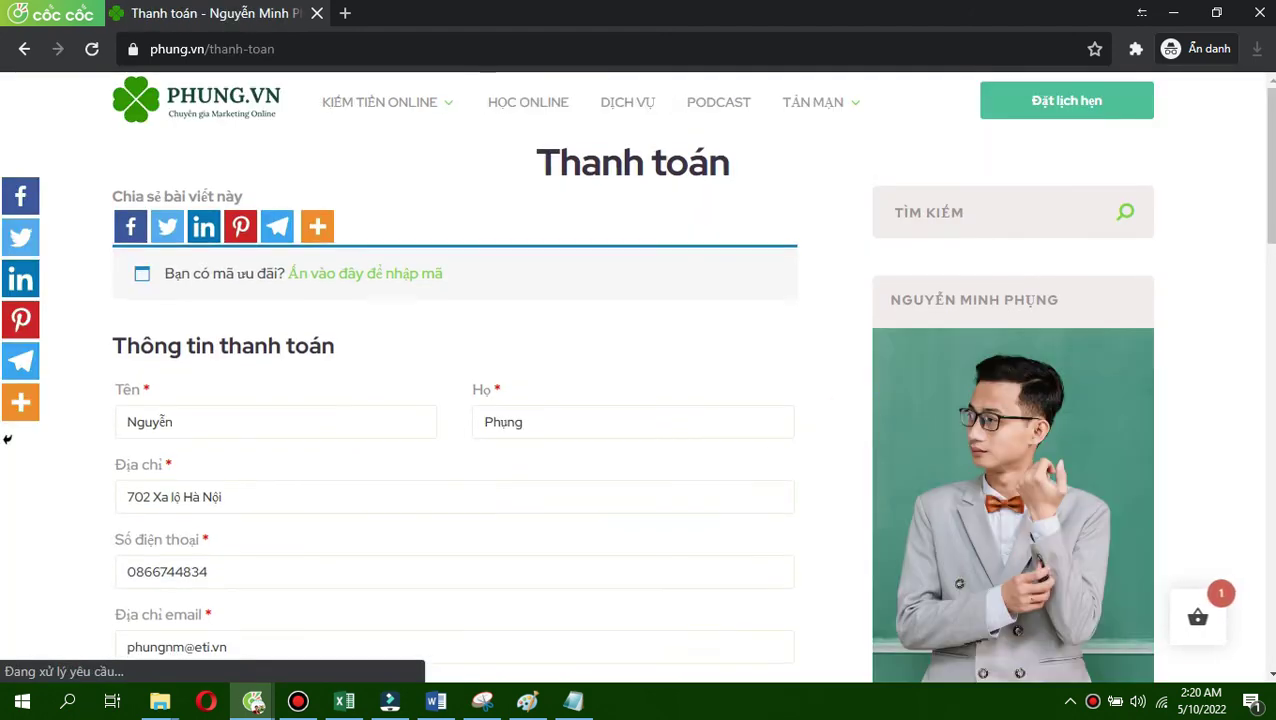
Step: Apply the coupon code map30% at checkout and check its discount in the order summary
drag(1266, 250, 1272, 275)
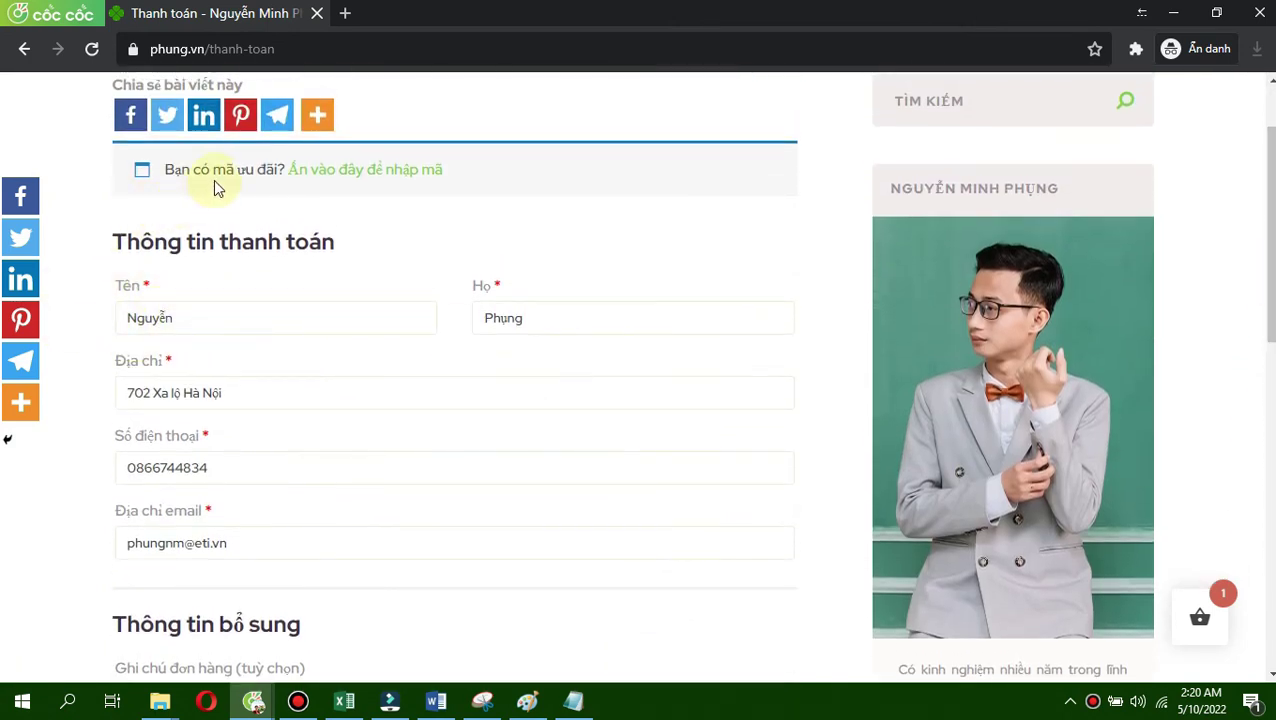
click(320, 171)
click(216, 299)
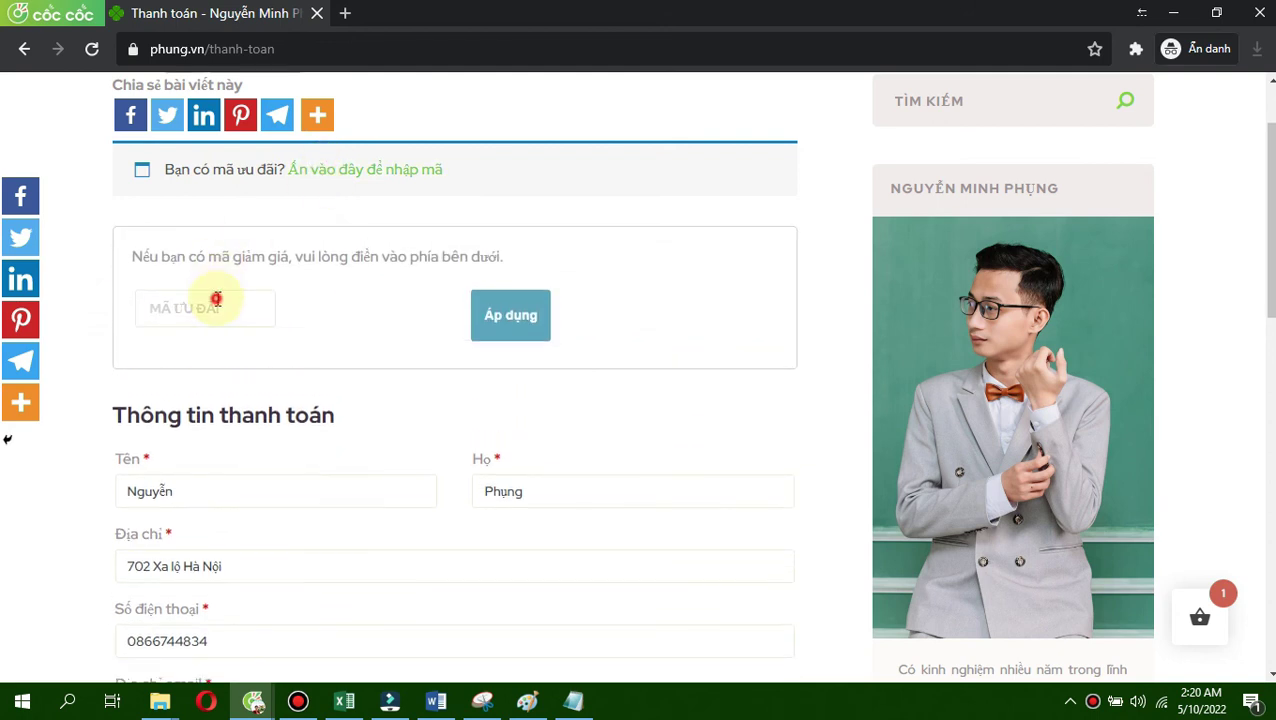
text(map30%)
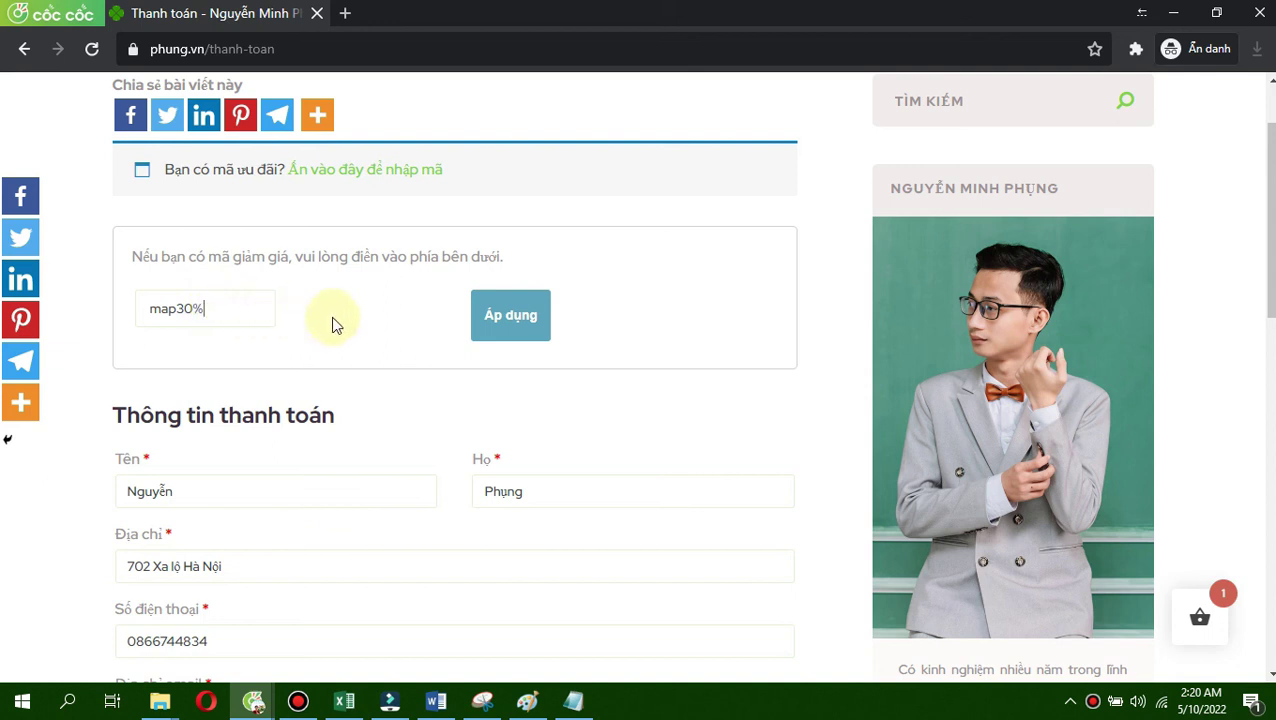
click(481, 328)
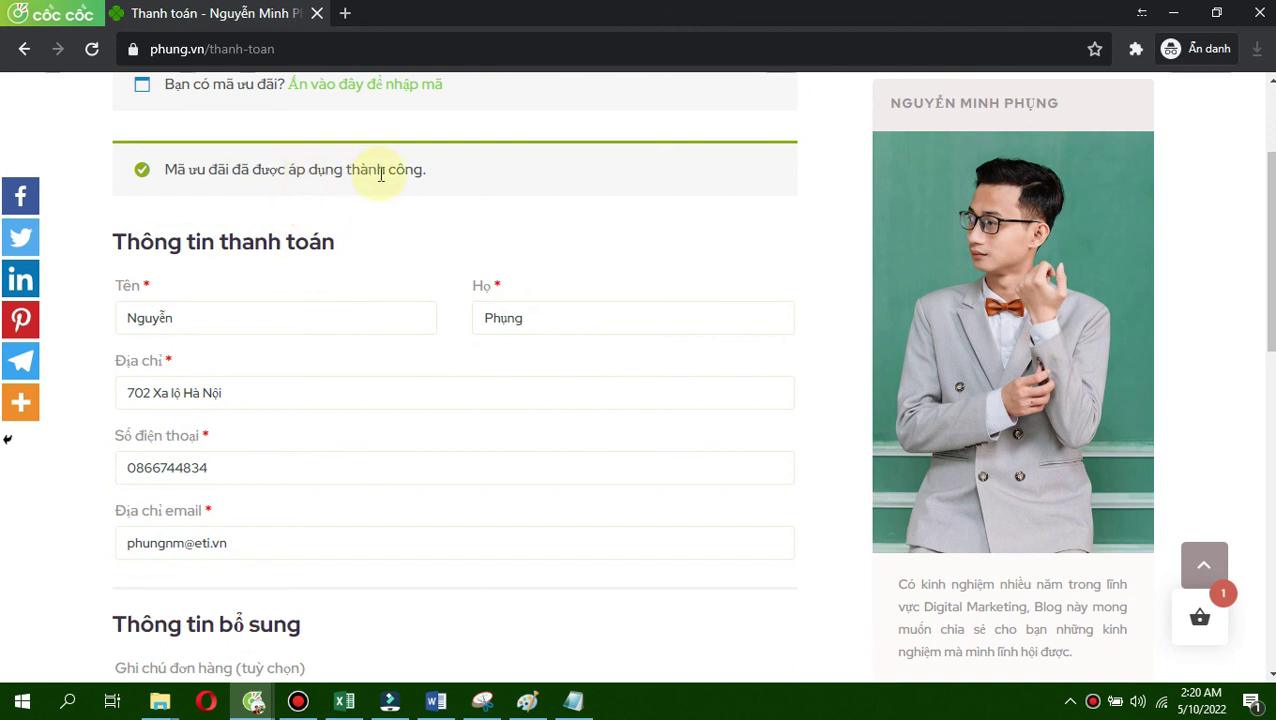
scroll(670, 395, down, 5)
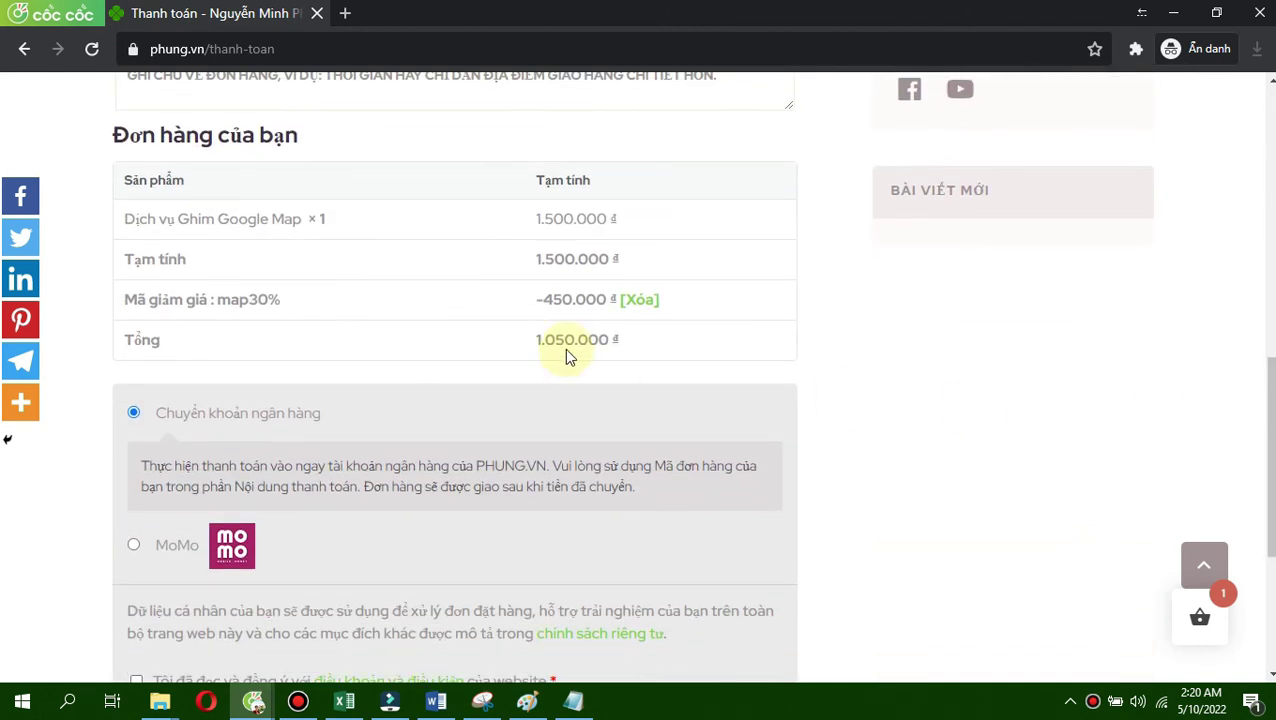
drag(541, 219, 510, 297)
click(558, 297)
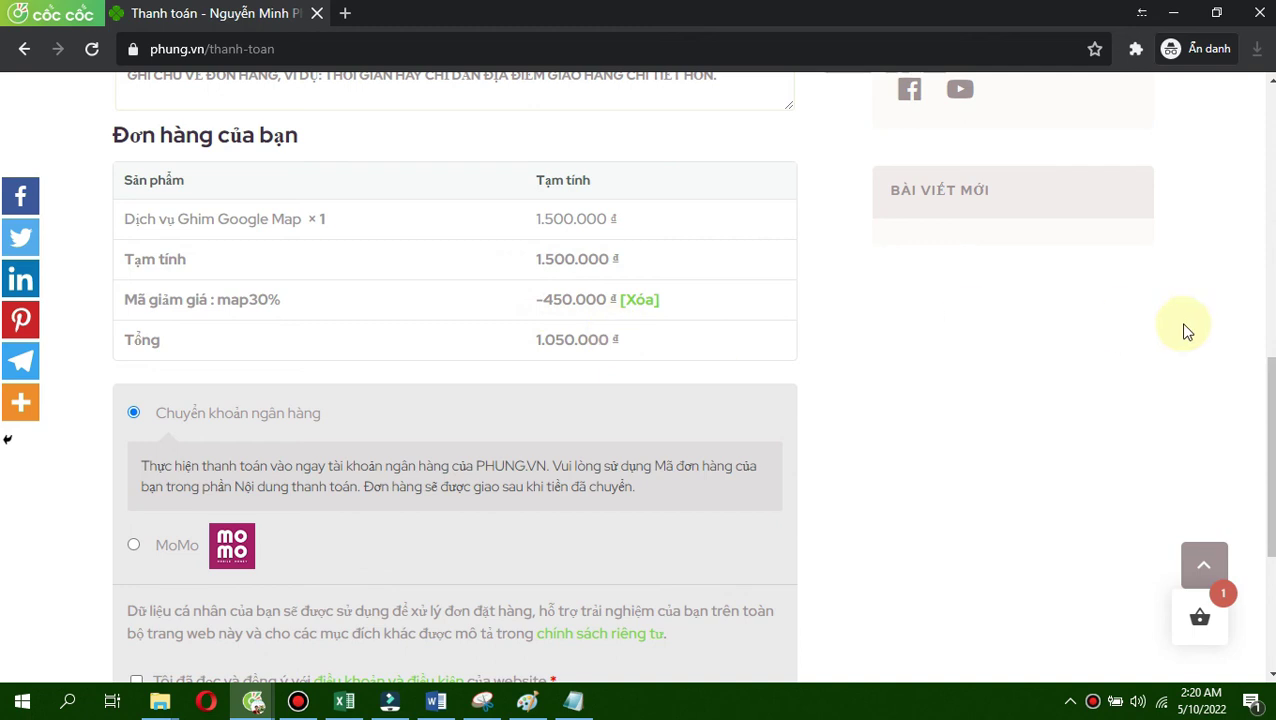
Step: Accept the website's terms, place the order with bank transfer (Chuyển khoản ngân hàng) as payment, and review the order details
scroll(1262, 400, down, 2)
scroll(1262, 450, down, 2)
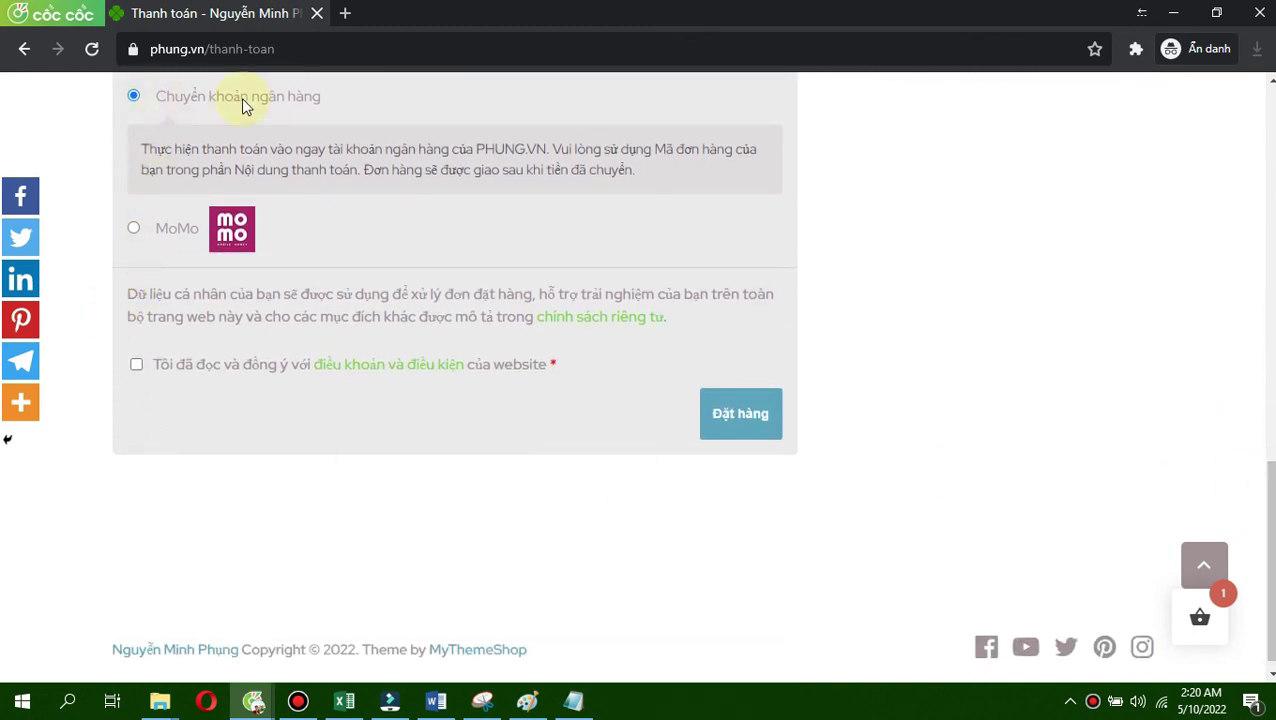
click(138, 366)
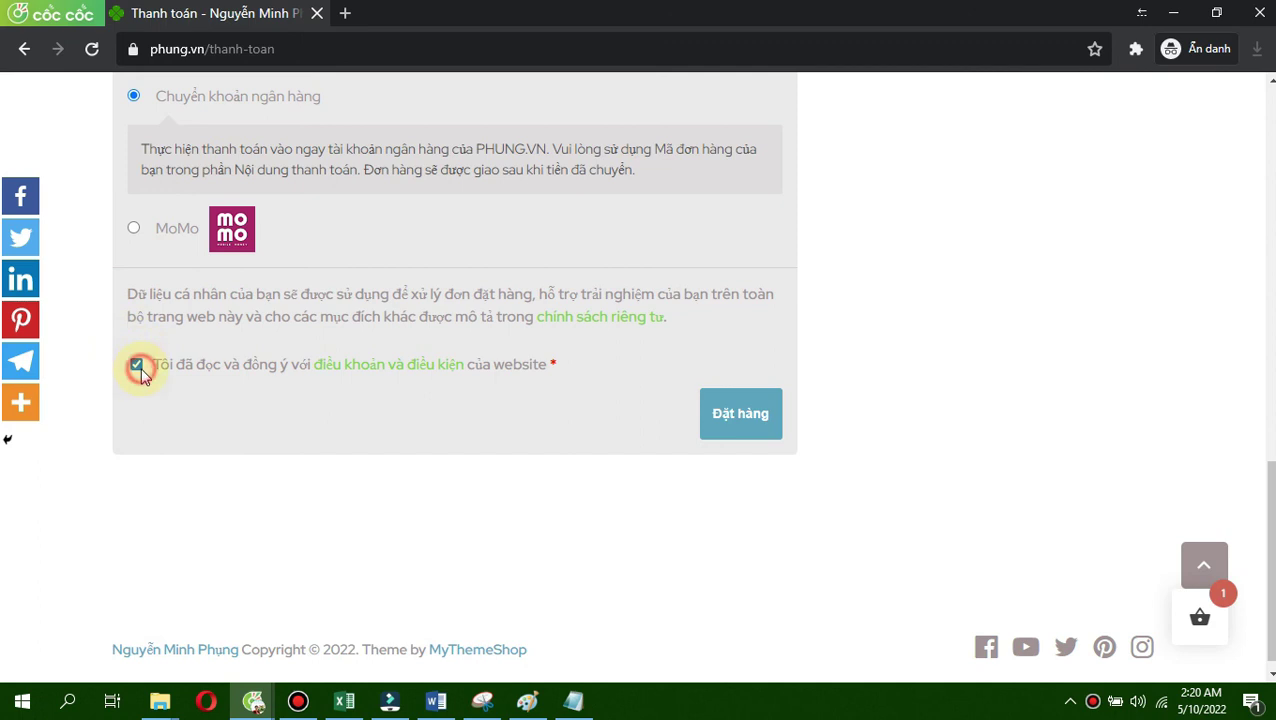
click(727, 422)
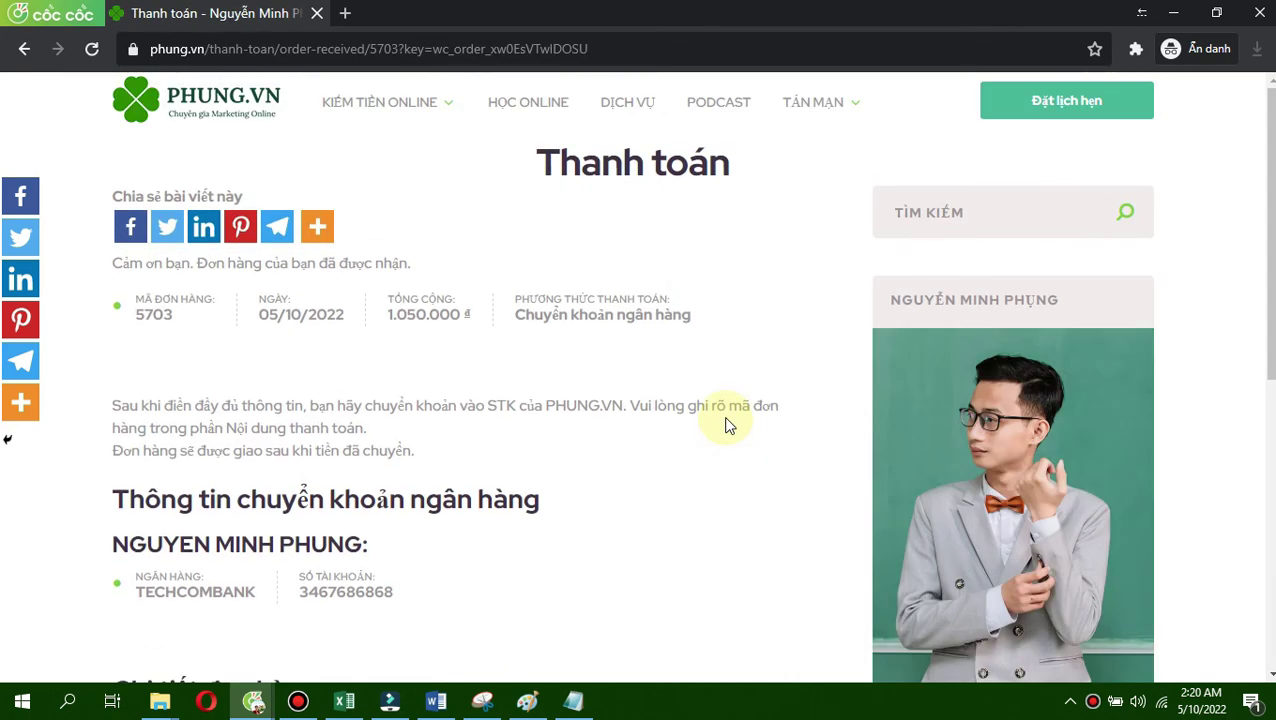
drag(1265, 258, 1257, 495)
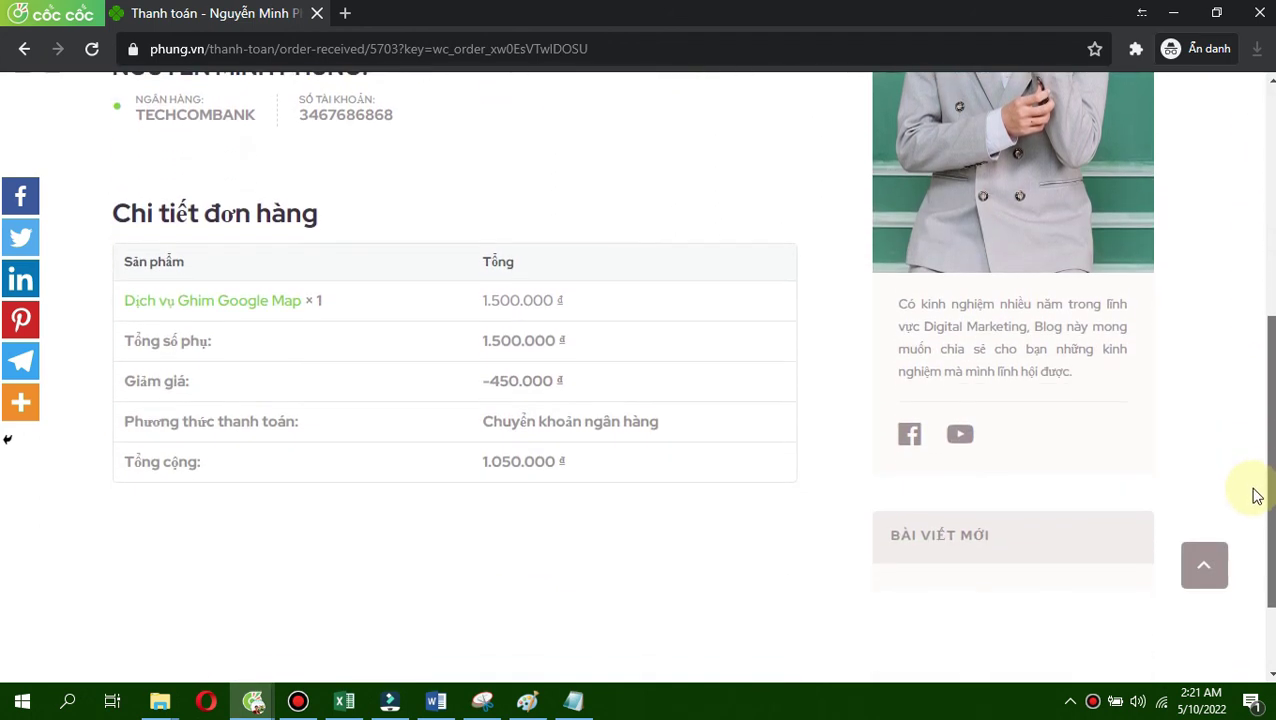